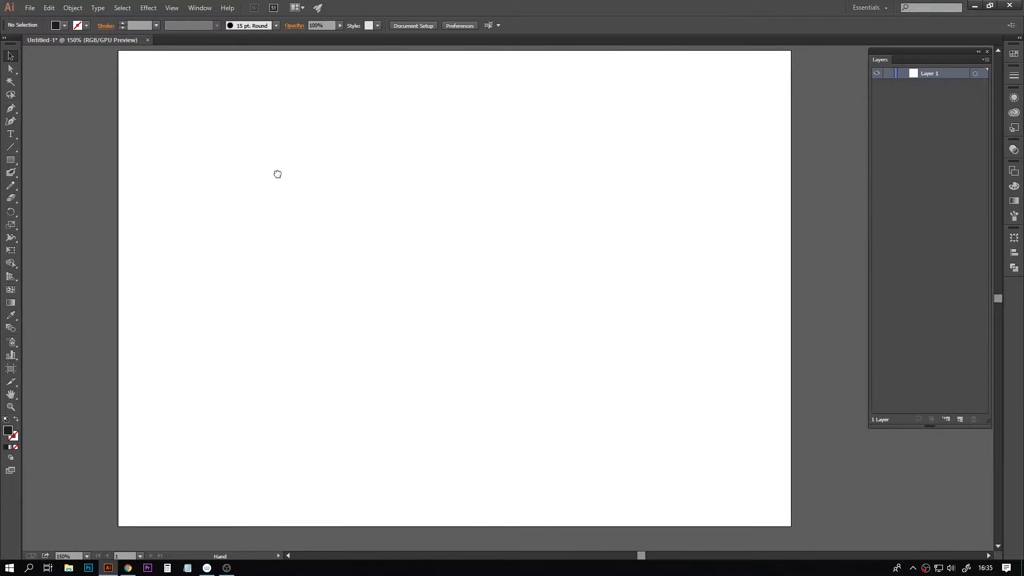
Step: Draw a wide ellipse across the artboard and reshape its anchors into a long teardrop tapering to the left
left_click_drag(278, 174, 277, 187)
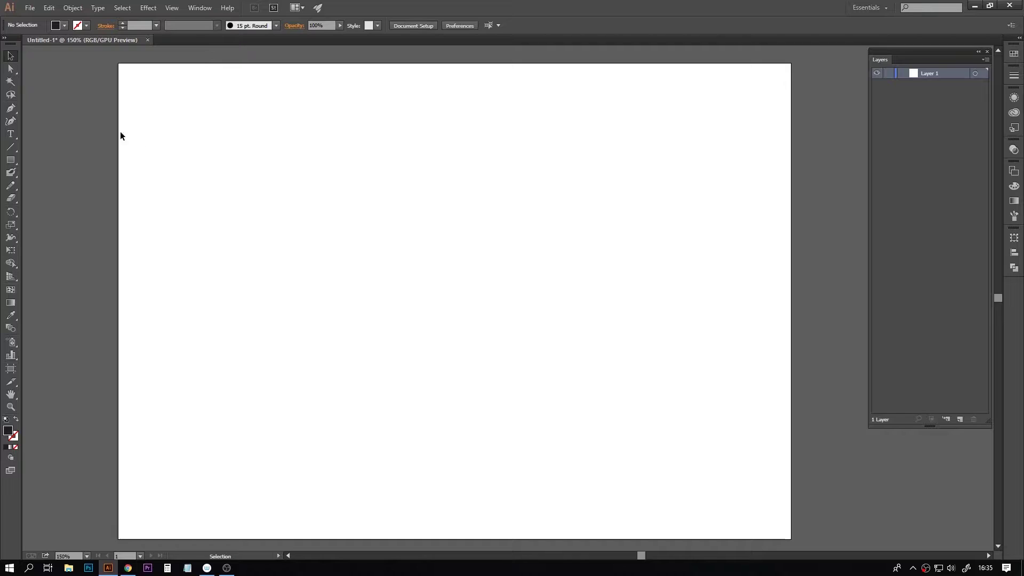
left_click(8, 164)
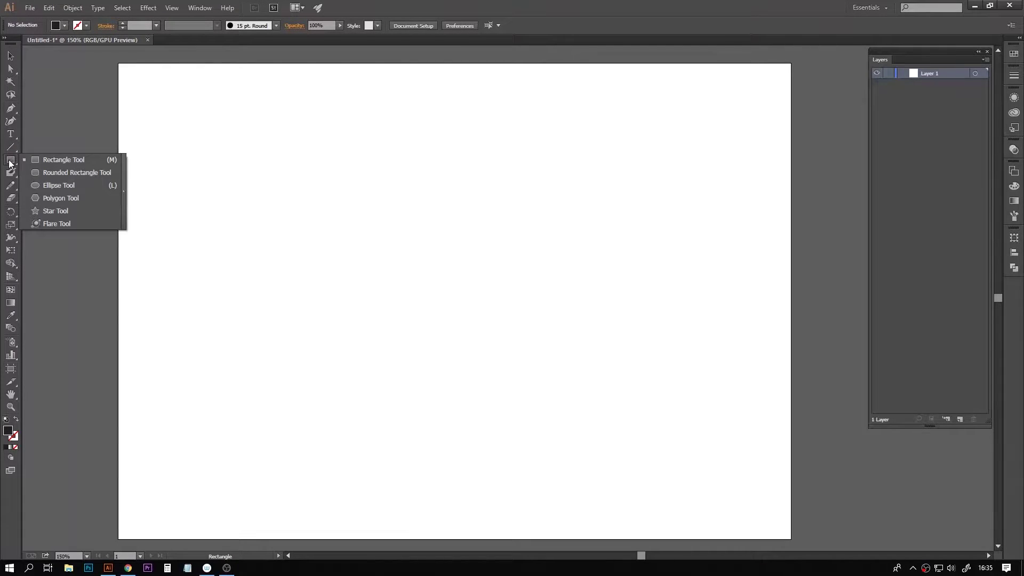
left_click(41, 186)
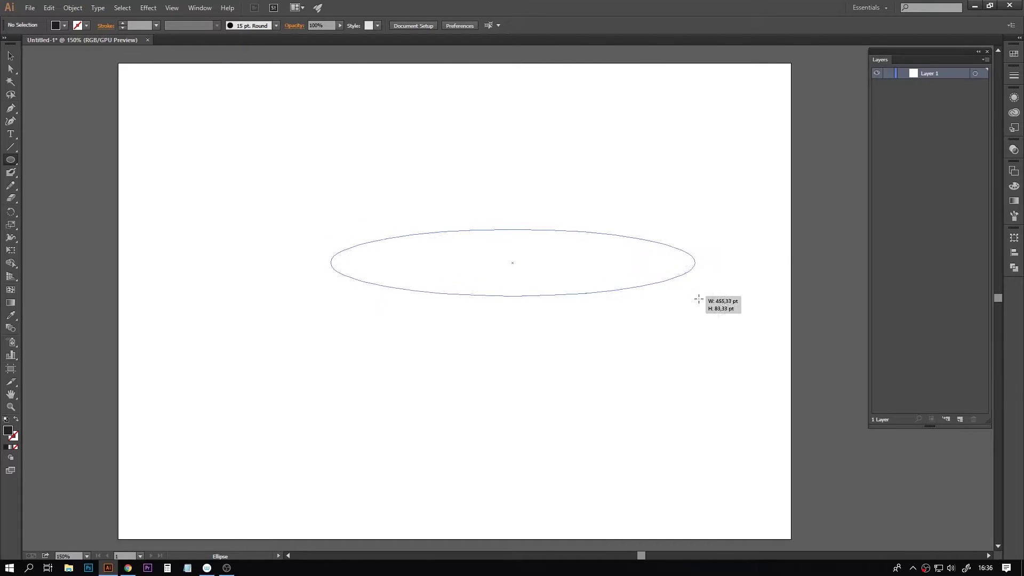
left_click_drag(332, 229, 708, 304)
left_click(11, 69)
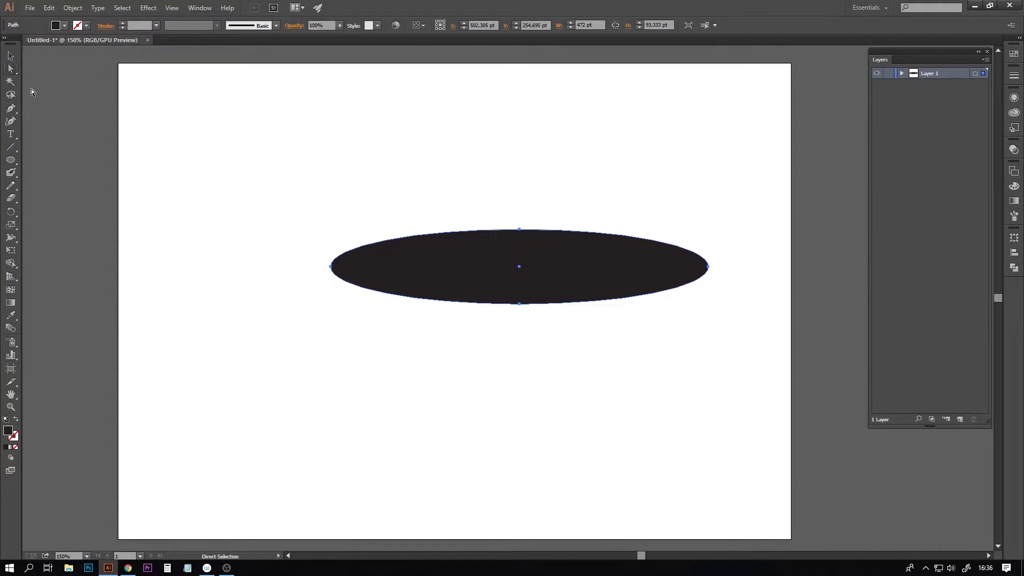
left_click_drag(520, 304, 587, 307)
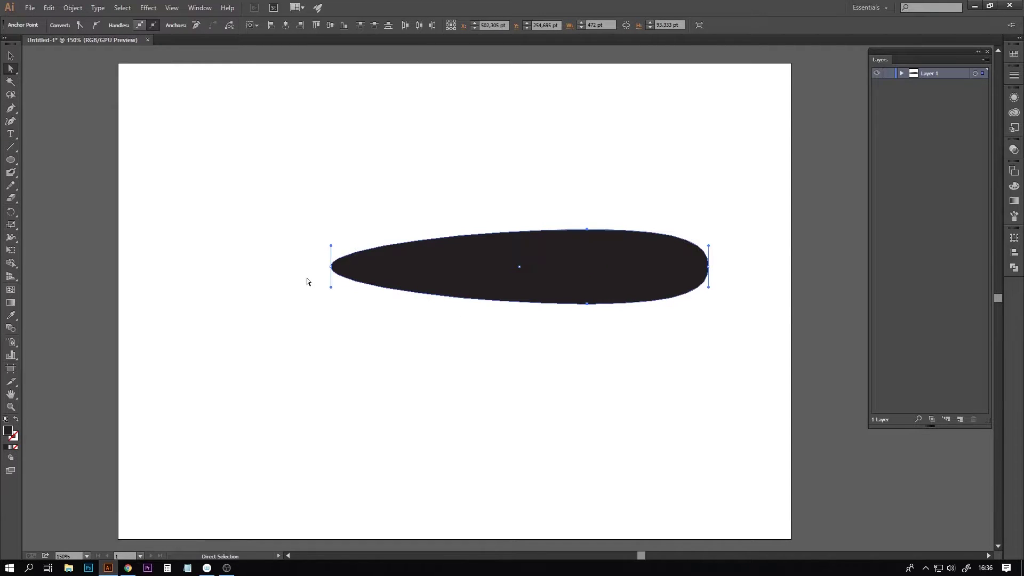
mouse_move(330, 272)
left_mouse_down()
mouse_move(136, 286)
mouse_move(136, 256)
mouse_move(136, 278)
left_mouse_up()
Step: Save the teardrop as a new art brush with Tints colorization and 35% width
left_click(1014, 216)
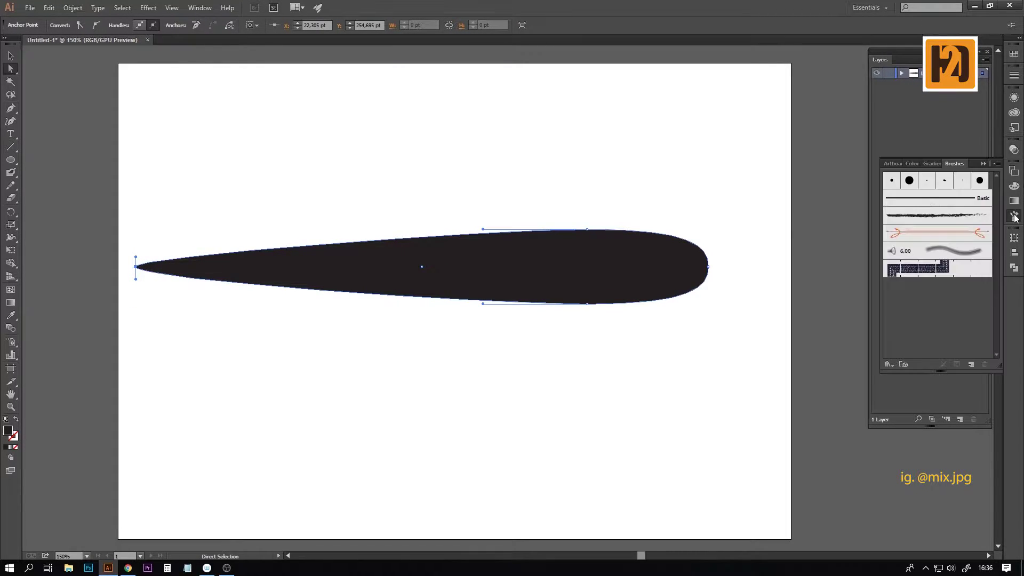
key("v")
left_click_drag(562, 265, 907, 314)
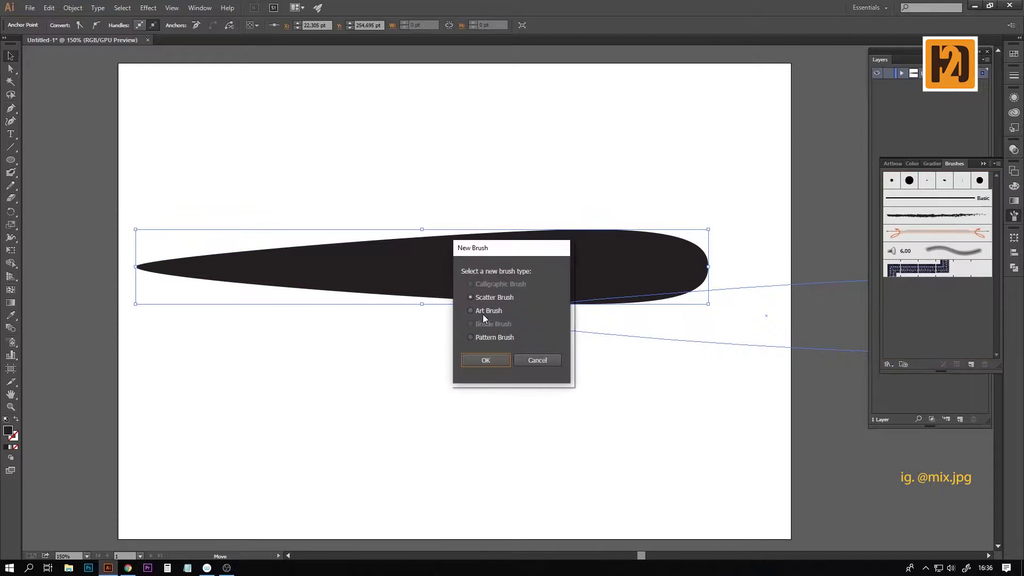
left_click(485, 361)
left_click(606, 317)
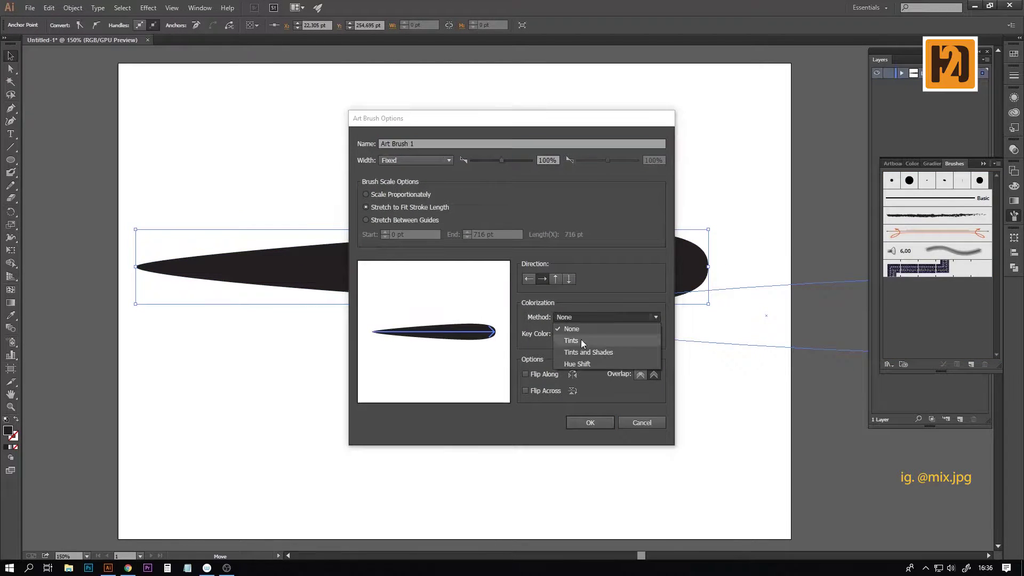
left_click(581, 343)
left_click(606, 316)
left_click(576, 335)
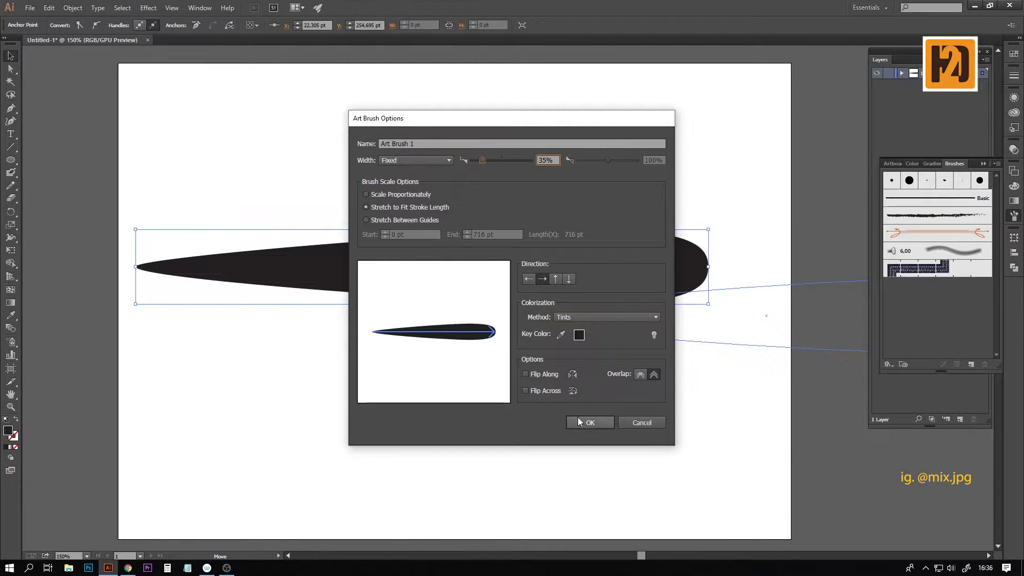
left_click(590, 422)
key("backslash")
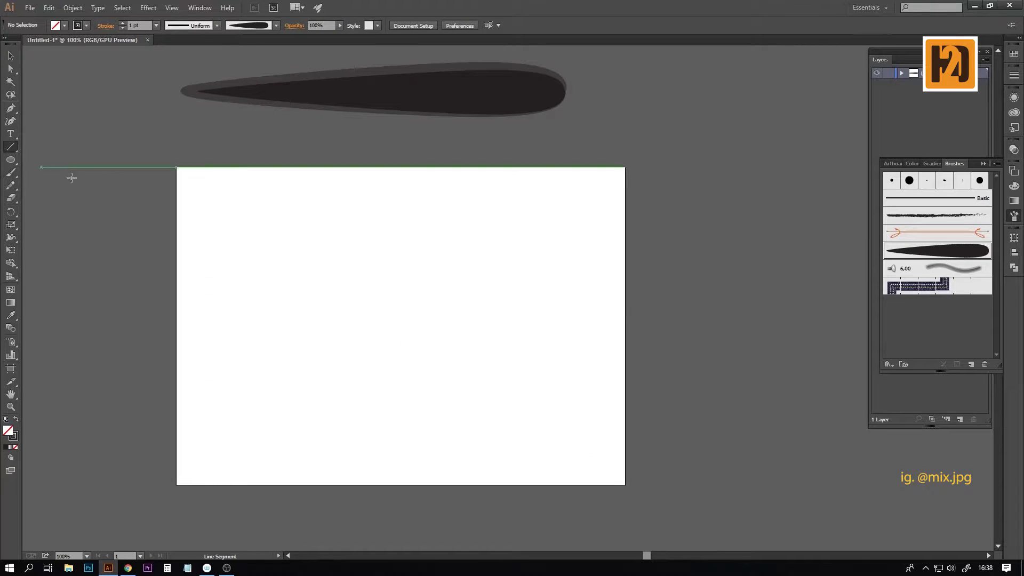
Step: Draw a vertical line near the artboard's left edge and pick the teardrop brush for painting
mouse_move(201, 199)
left_mouse_down()
mouse_move(231, 439)
mouse_move(245, 419)
left_mouse_up()
key("b")
key("ctrl+shift+a")
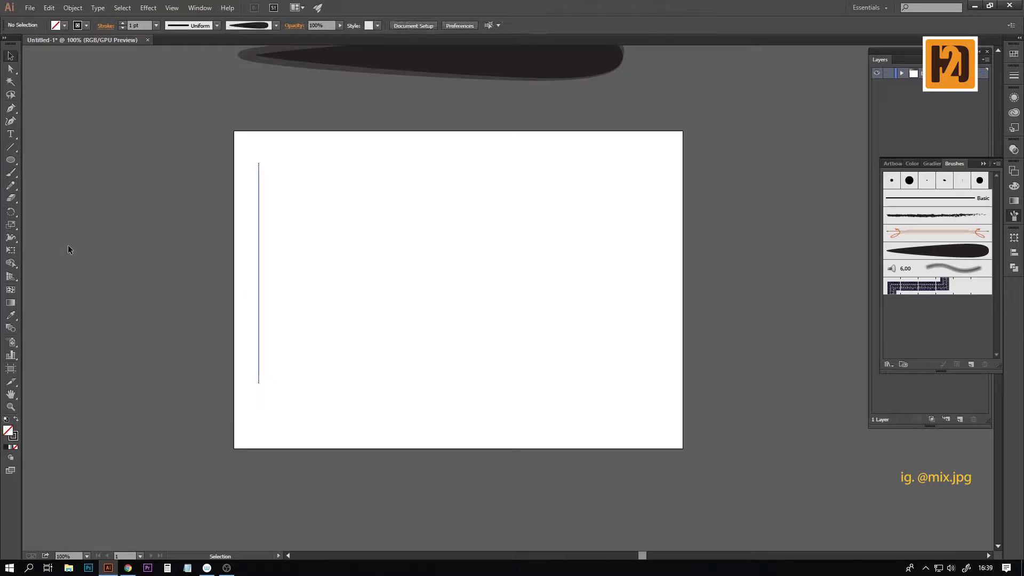
double_click(10, 185)
key("Escape")
left_click(10, 172)
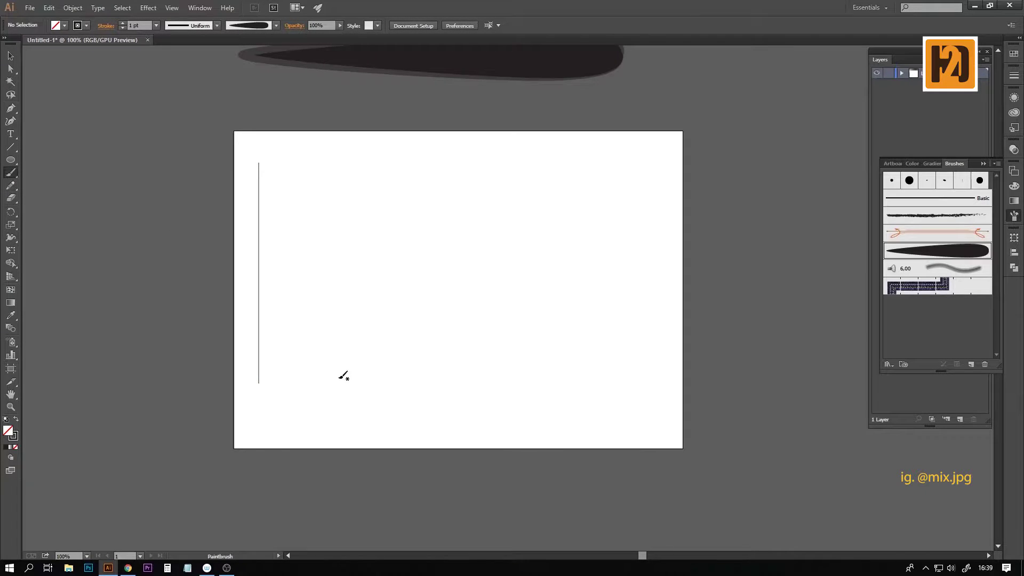
scroll(342, 373, "up", 1)
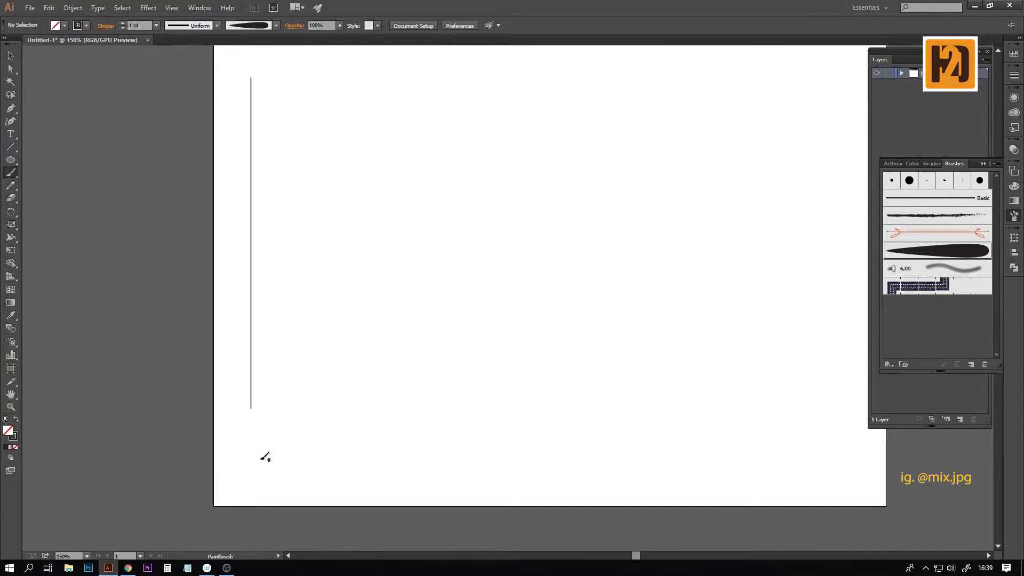
Step: Paint an S-curl, a swirl above it and a curling flourish with the teardrop brush
left_click_drag(263, 450, 247, 392)
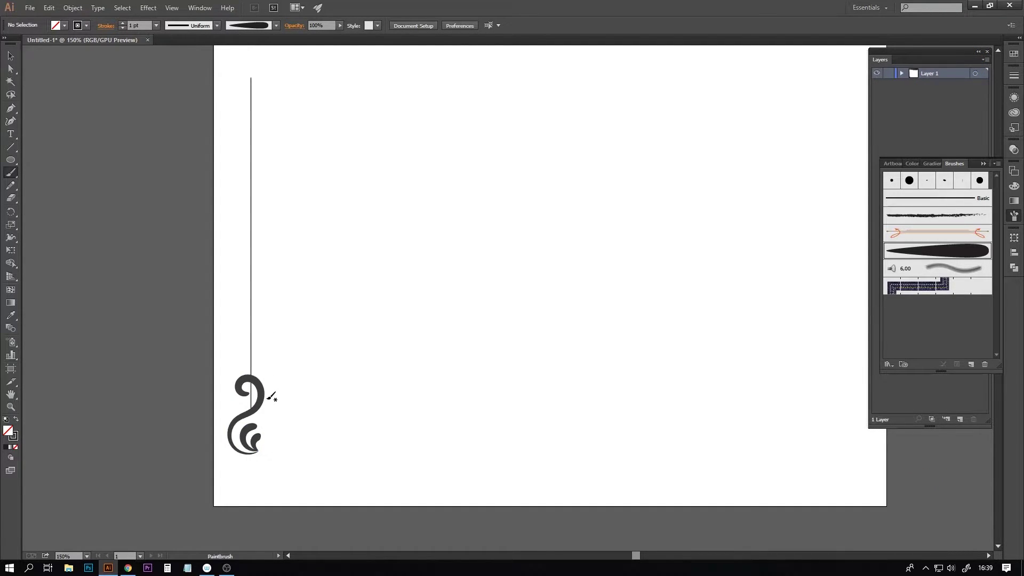
left_click_drag(259, 318, 259, 317)
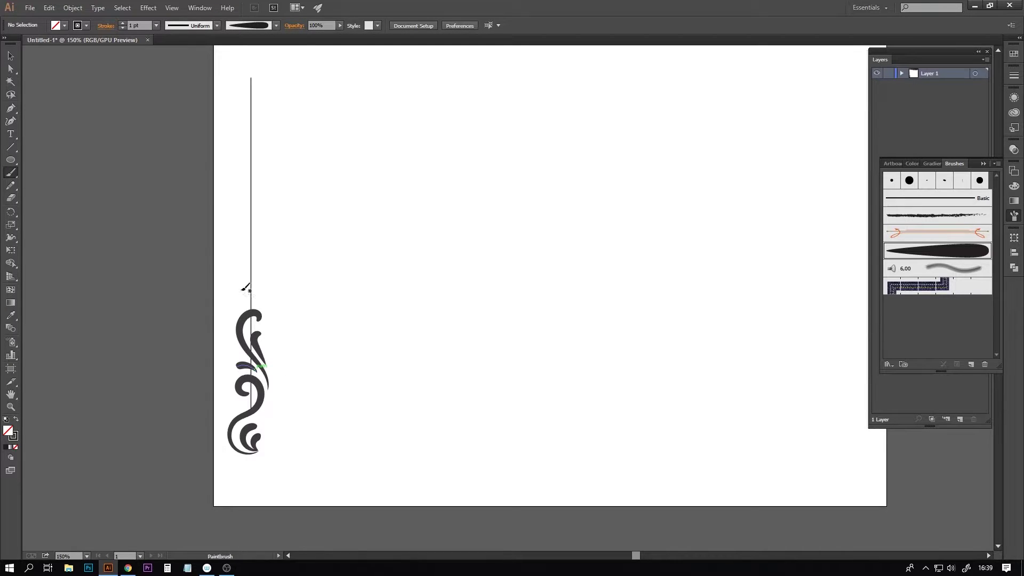
left_click_drag(316, 423, 316, 389)
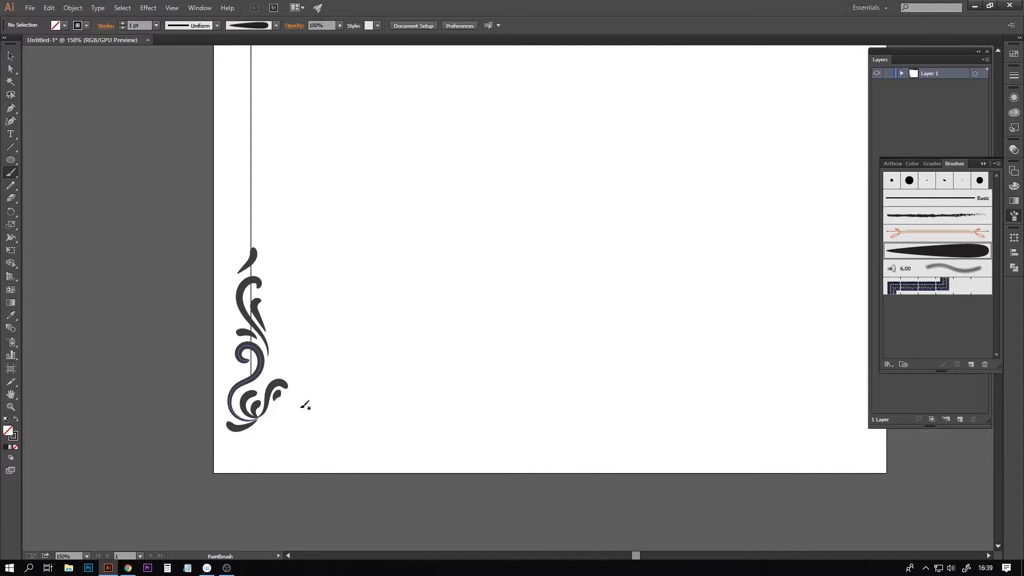
left_click_drag(281, 390, 279, 392)
Step: Erase the part of the vertical line that overlaps the swirl
left_click(12, 55)
left_click_drag(248, 233, 338, 448)
left_click(250, 186)
left_click(11, 198)
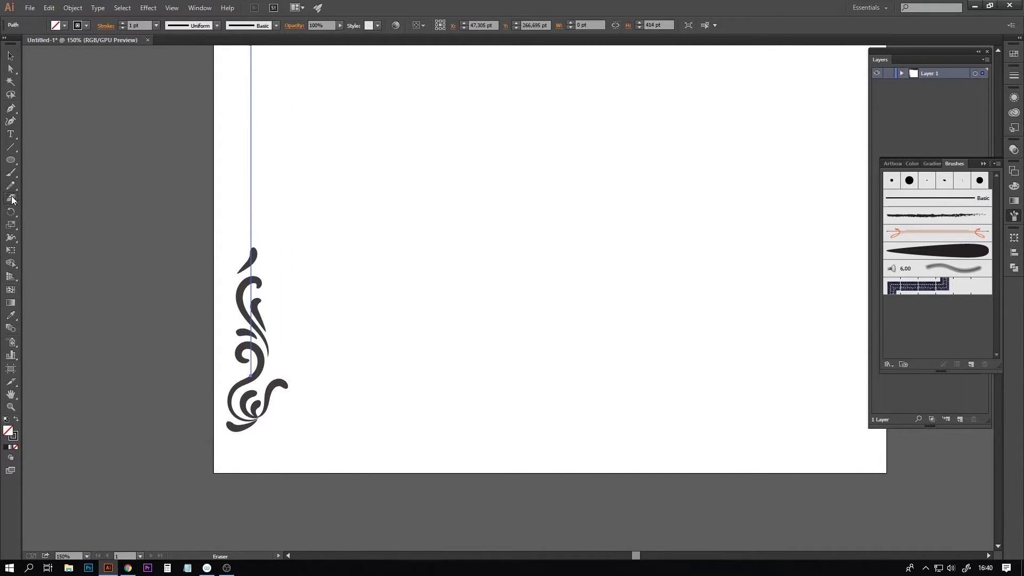
left_click_drag(252, 263, 251, 389)
Step: Thicken the vertical line to a 3 pt stroke
key("v")
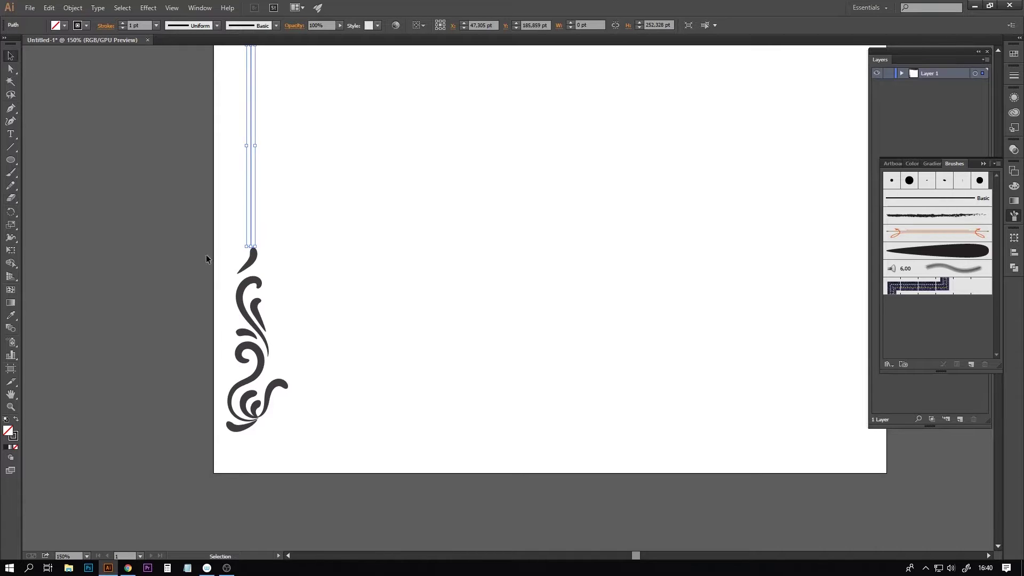
left_click(155, 26)
left_click(173, 96)
left_click(171, 106)
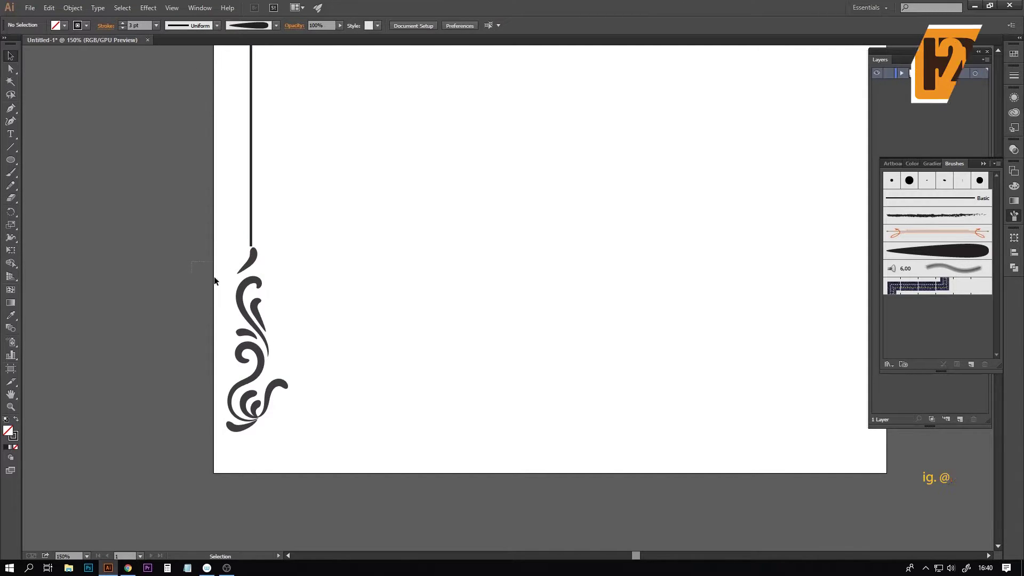
Step: Select all the swirl pieces and group them
left_click_drag(192, 262, 264, 280)
left_click_drag(217, 253, 337, 433)
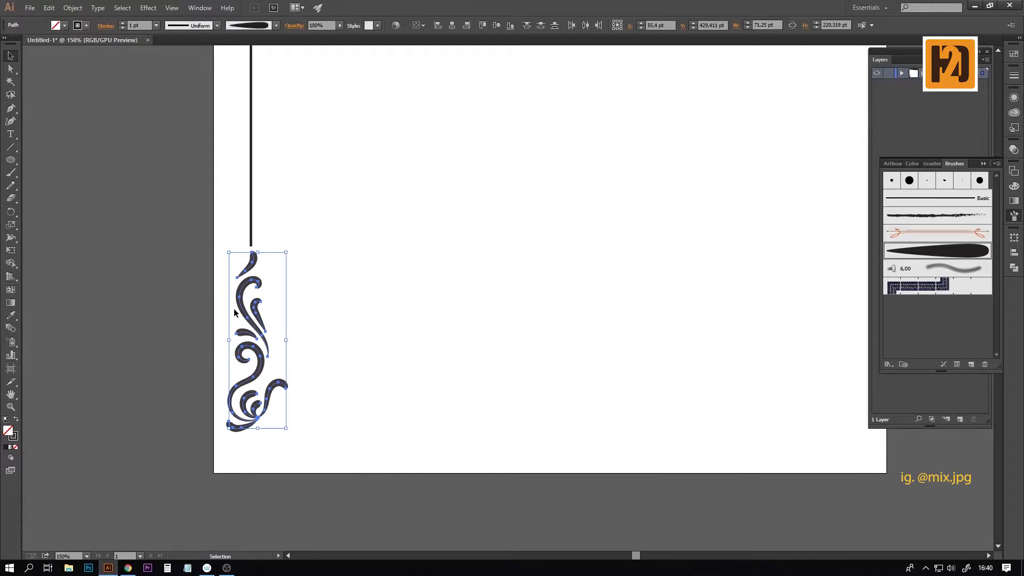
right_click(241, 282)
left_click(267, 339)
Step: Copy the swirl group and paste a duplicate
right_click(249, 267)
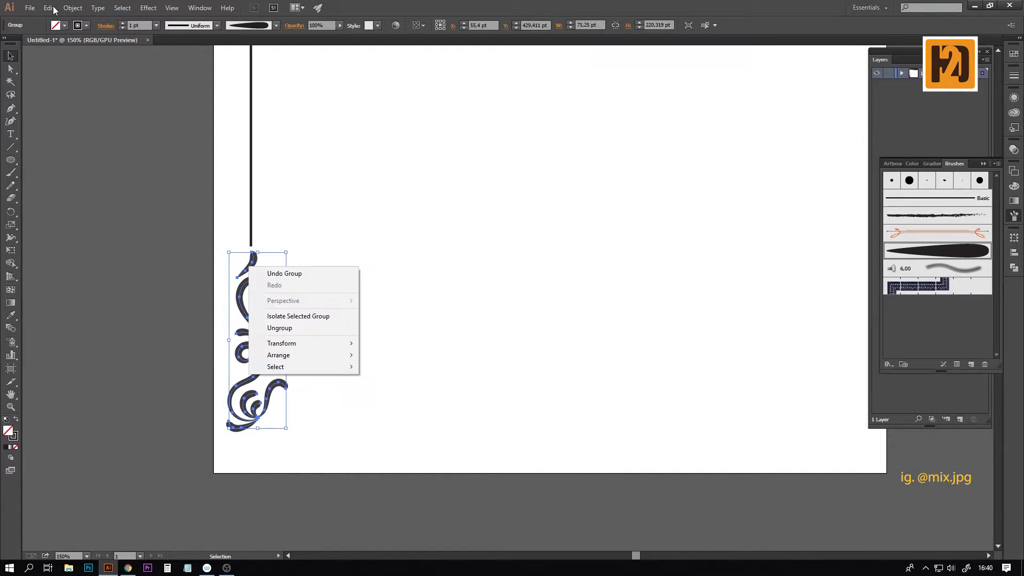
left_click(48, 8)
left_click(66, 59)
key("ctrl+shift+a")
left_click(48, 8)
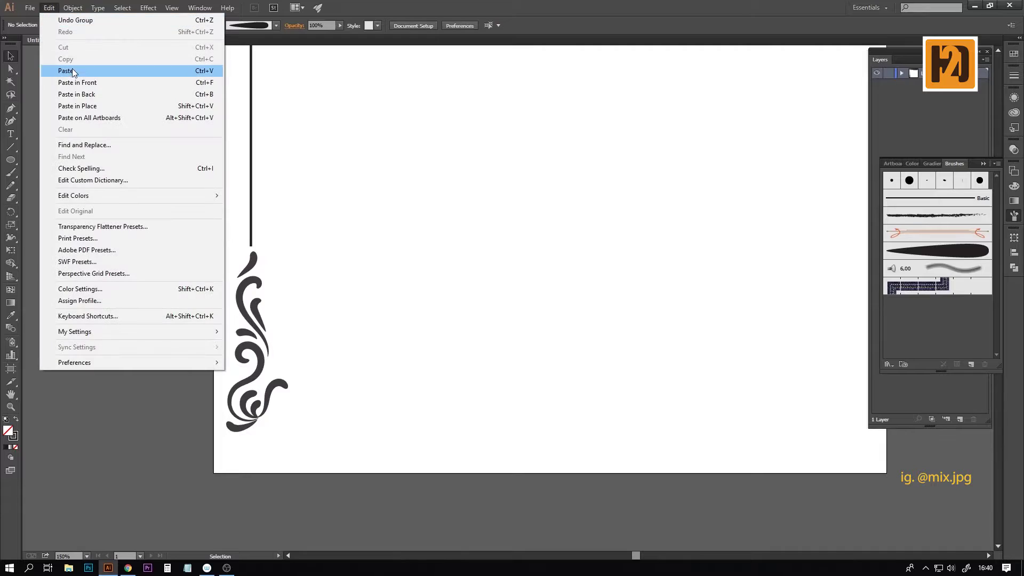
left_click(69, 71)
Step: Reflect the pasted swirl, rotate it 90° and join it at the bottom-left corner
right_click(499, 227)
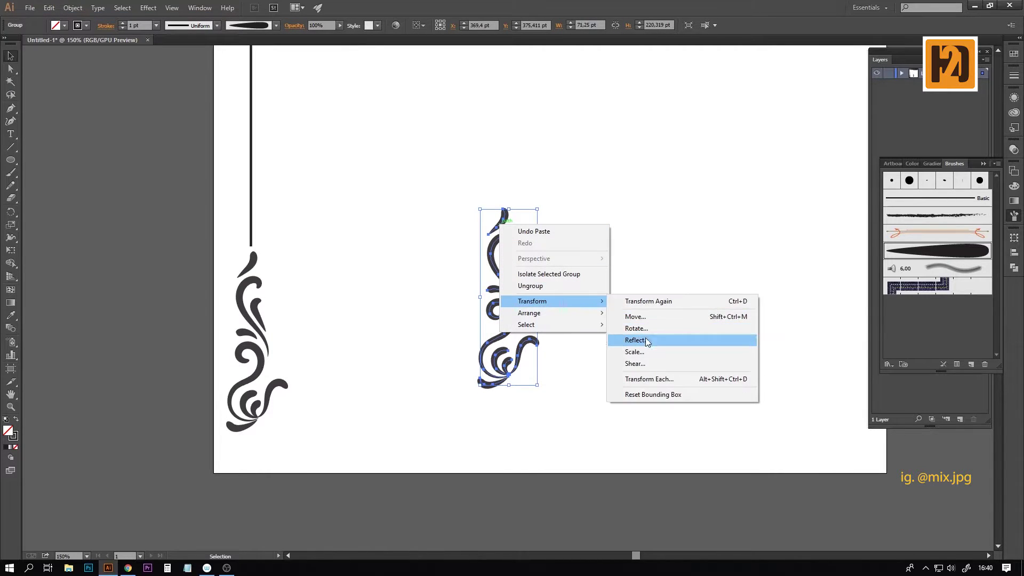
left_click(645, 341)
left_click(514, 351)
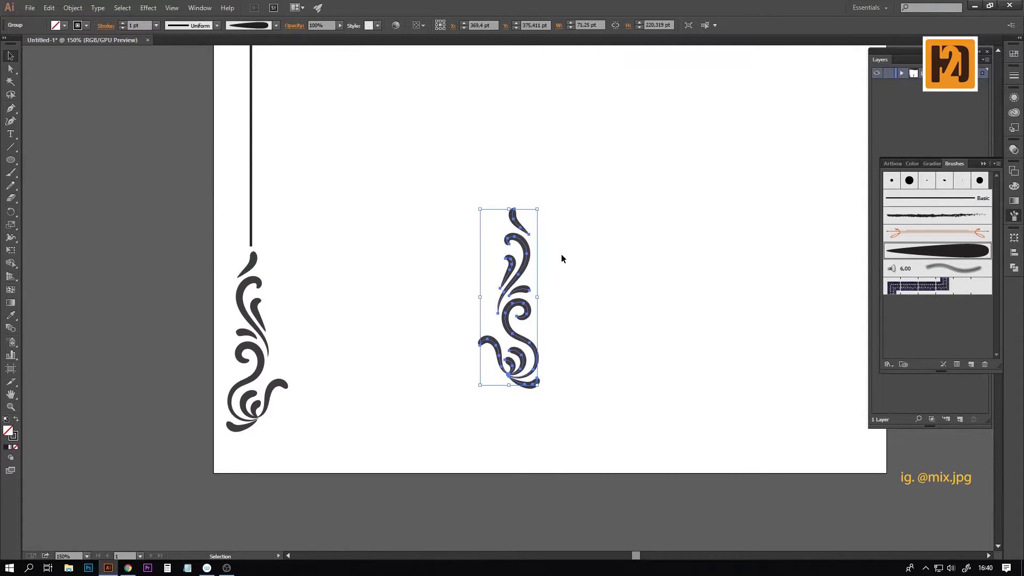
left_click_drag(541, 206, 598, 325)
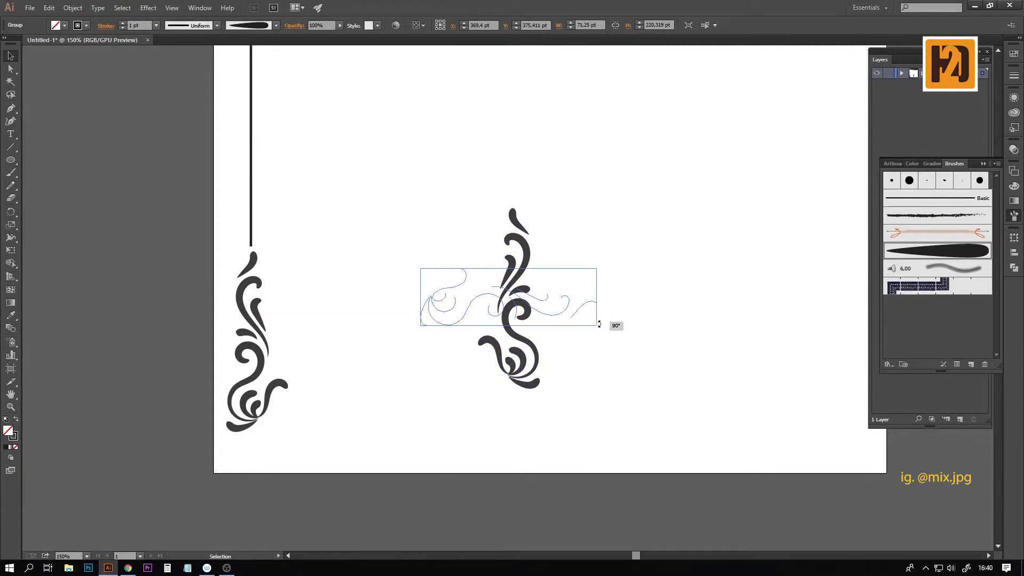
mouse_move(539, 309)
left_mouse_down()
mouse_move(365, 444)
mouse_move(368, 432)
left_mouse_up()
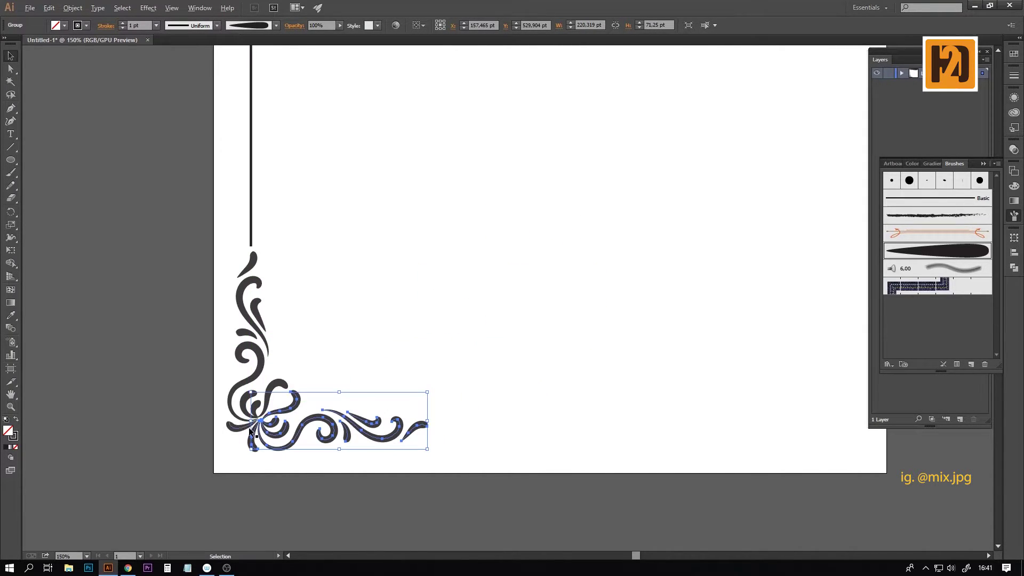
scroll(249, 431, "up", 6)
left_click_drag(355, 343, 352, 350)
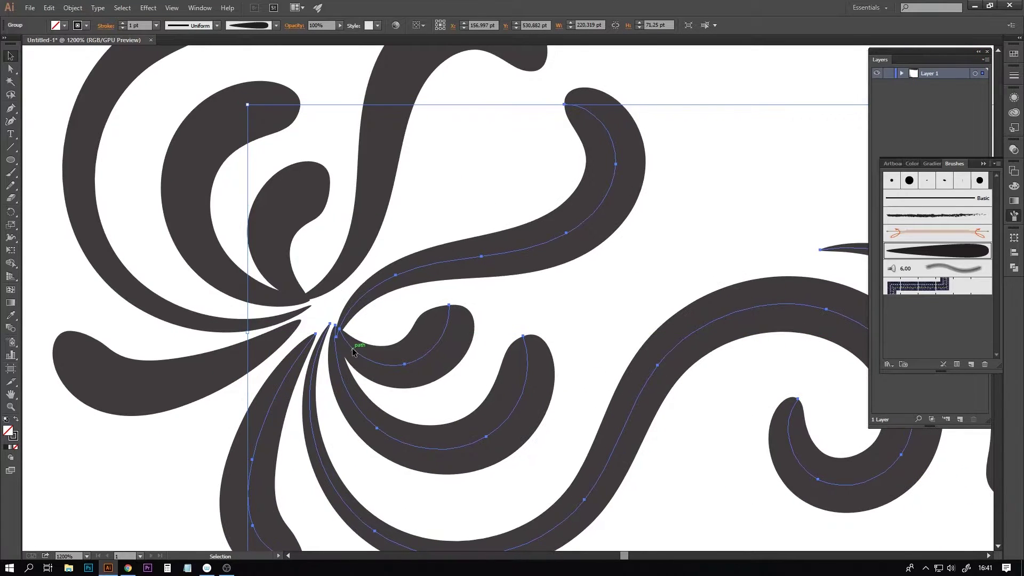
scroll(352, 350, "down", 6)
left_click(437, 228)
Step: Group all the pieces of the corner ornament
scroll(437, 227, "up", 1)
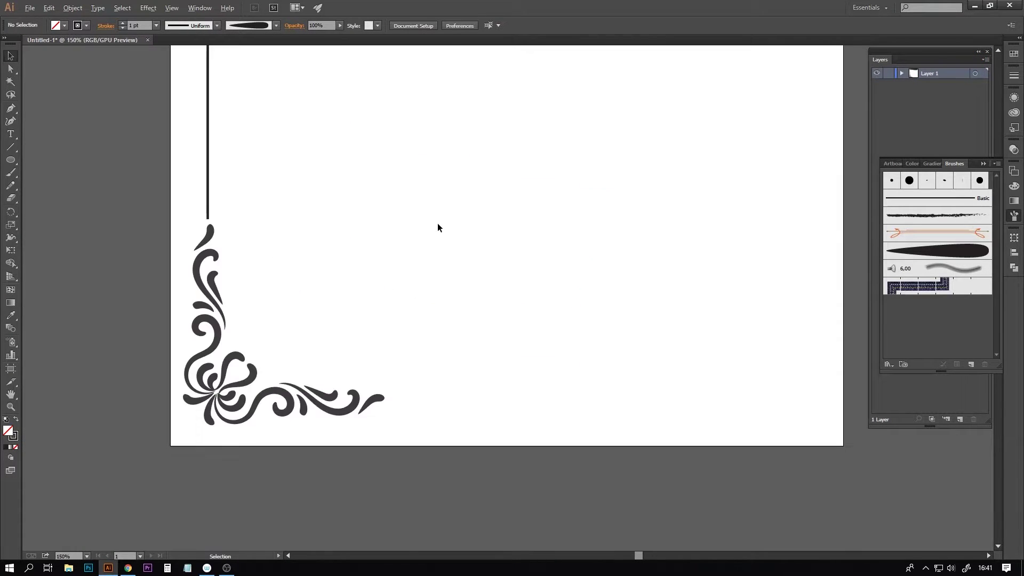
scroll(438, 228, "up", 1)
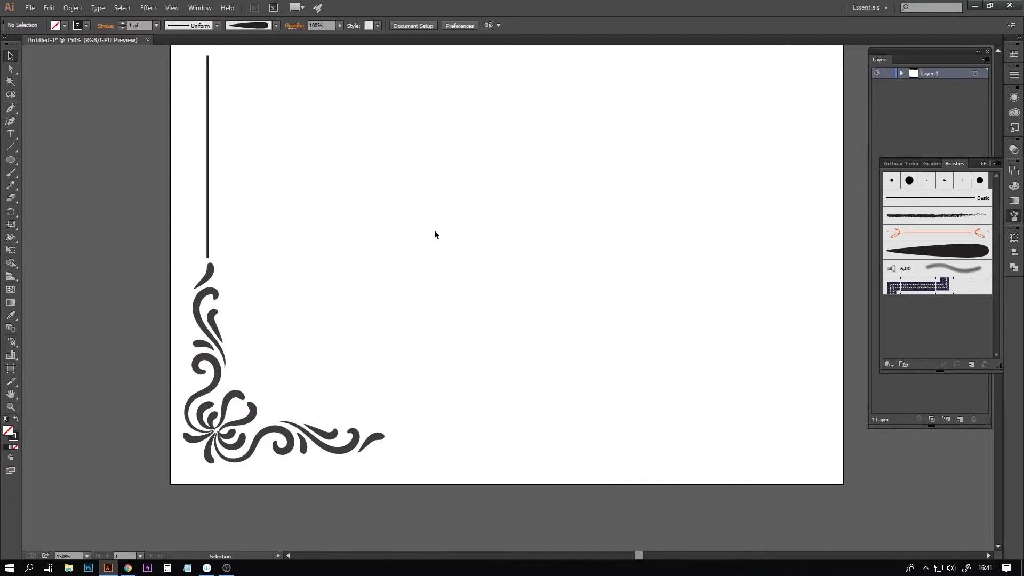
scroll(249, 268, "down", 1)
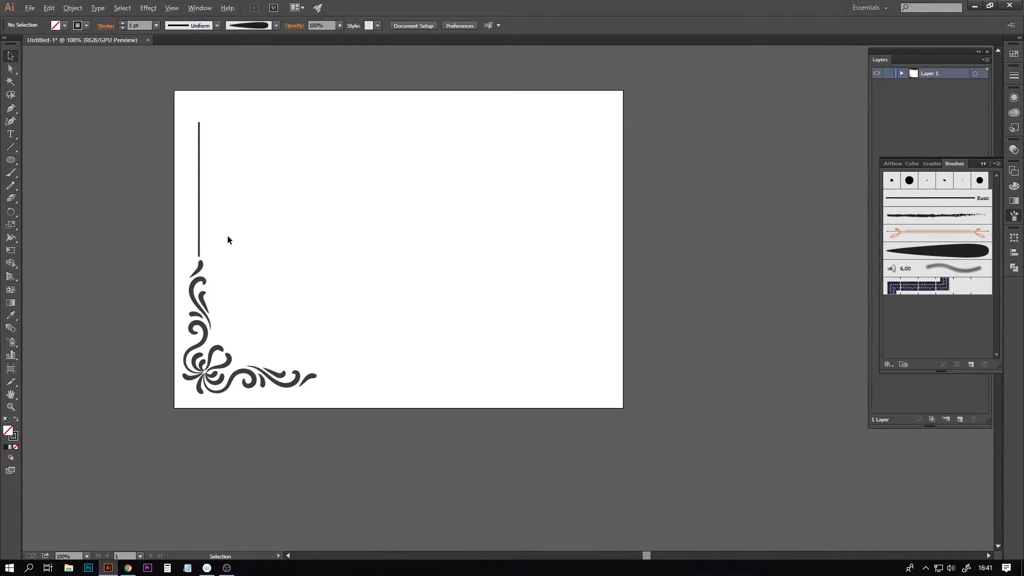
scroll(229, 235, "up", 1)
left_click_drag(93, 298, 237, 424)
right_click(194, 344)
left_click(215, 379)
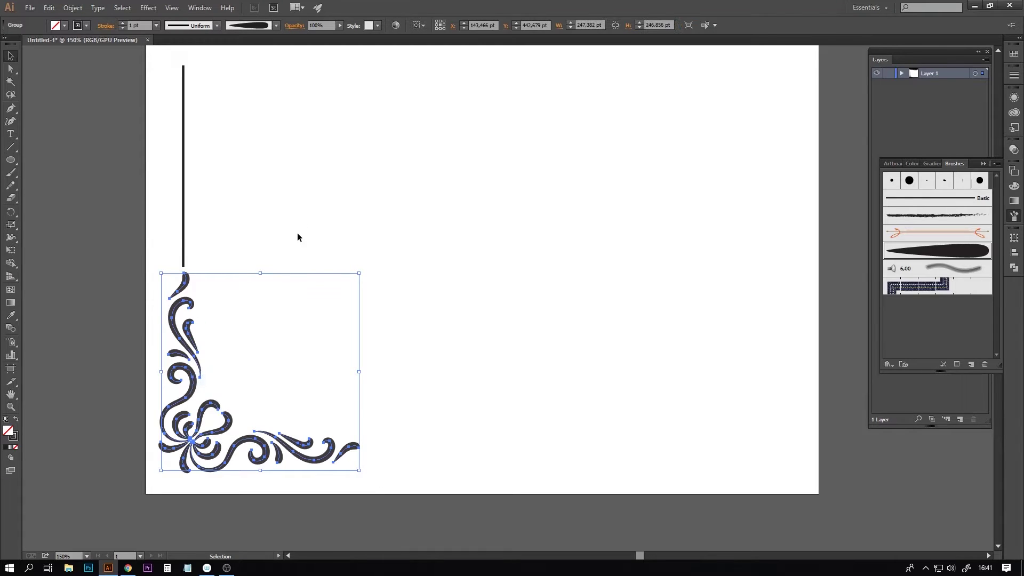
left_click(297, 233)
Step: Duplicate the ornament, rotate it 90° into the bottom-right corner, and bottom-align the pair
left_click(181, 299)
left_click(48, 8)
left_click(73, 59)
left_click(48, 8)
left_click(66, 71)
scroll(405, 251, "down", 1)
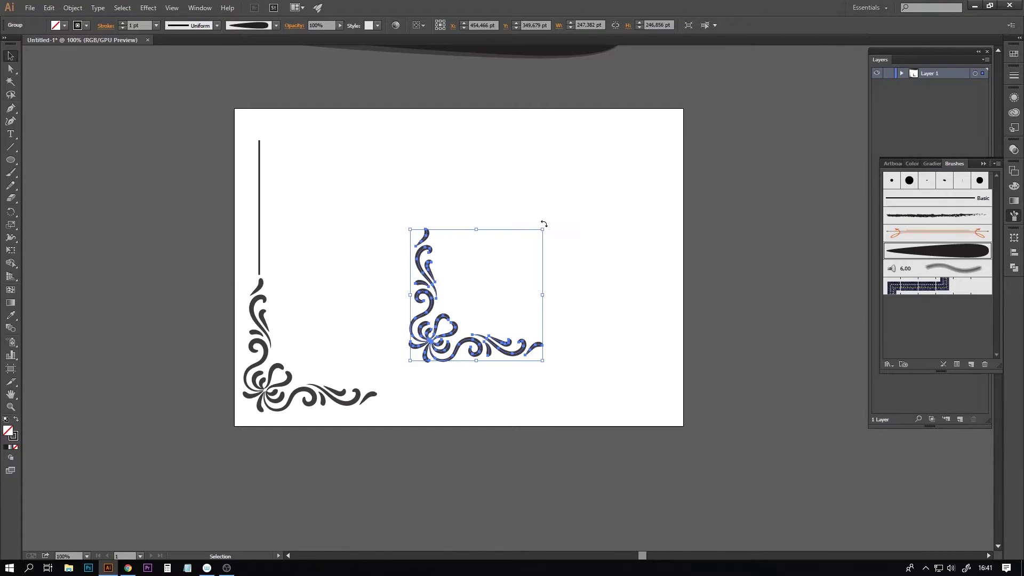
left_click_drag(544, 224, 407, 223)
mouse_move(468, 288)
left_mouse_down()
mouse_move(594, 339)
mouse_move(243, 383)
left_mouse_up()
left_click(510, 31)
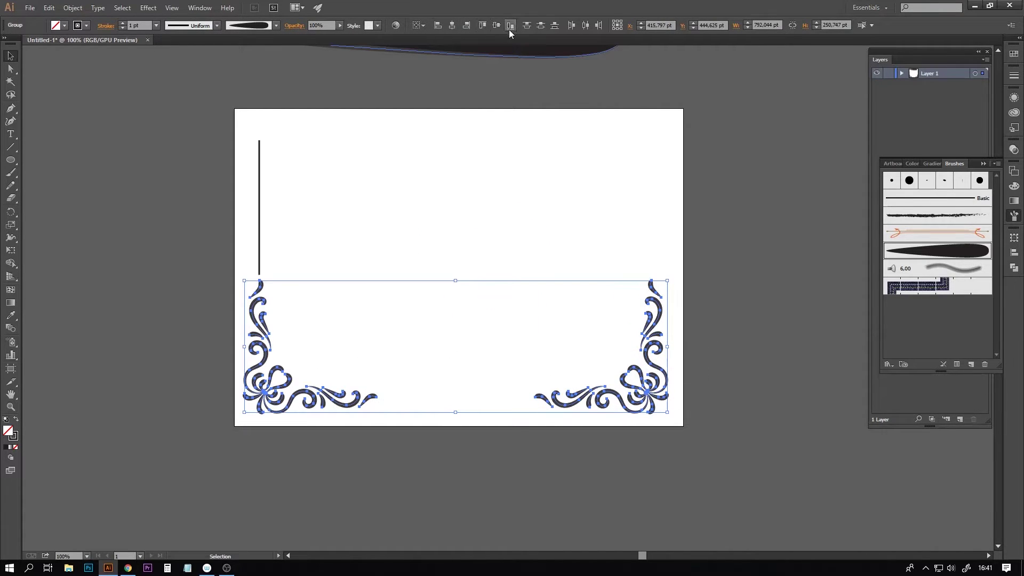
Step: Copy the bottom ornament pair, rotate it 180° and move it to the top corners
left_click_drag(701, 317, 283, 169)
left_click(49, 8)
left_click(73, 60)
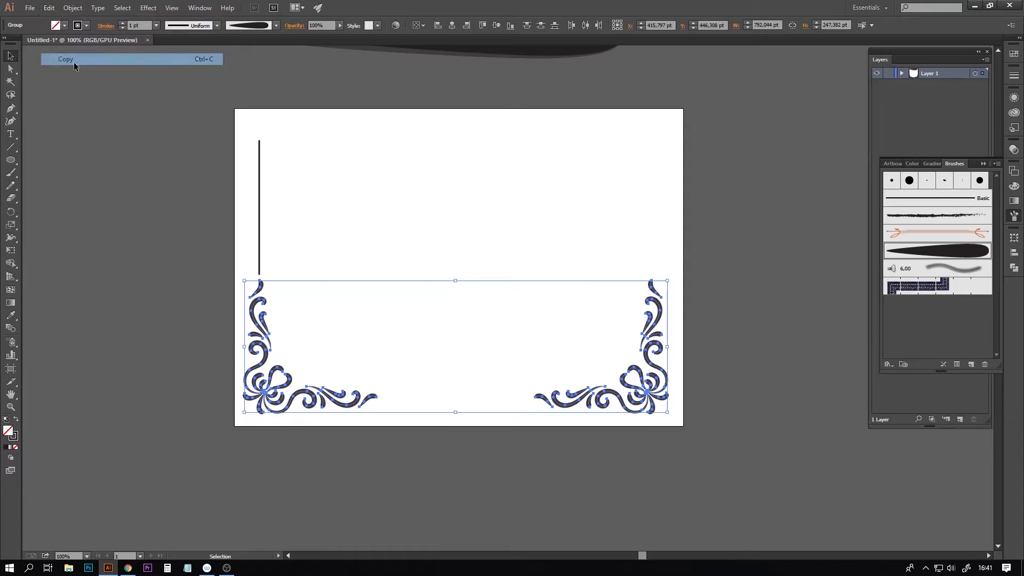
left_click(49, 7)
left_click(66, 70)
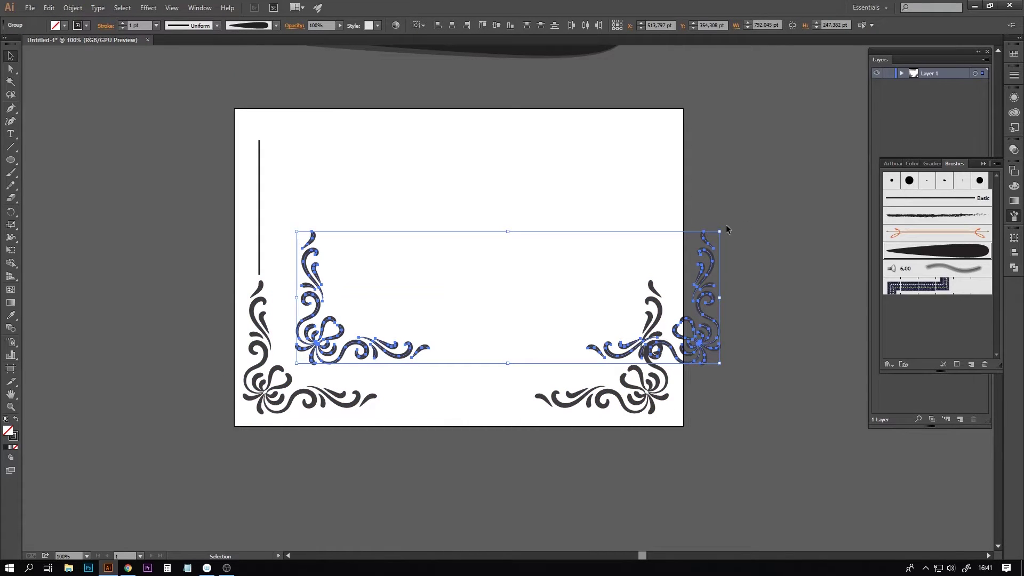
left_click_drag(726, 229, 289, 365)
left_click_drag(637, 252, 576, 140)
Step: Move the vertical line off the artboard and check the left, right and top ornament groups
left_click_drag(259, 259, 129, 261)
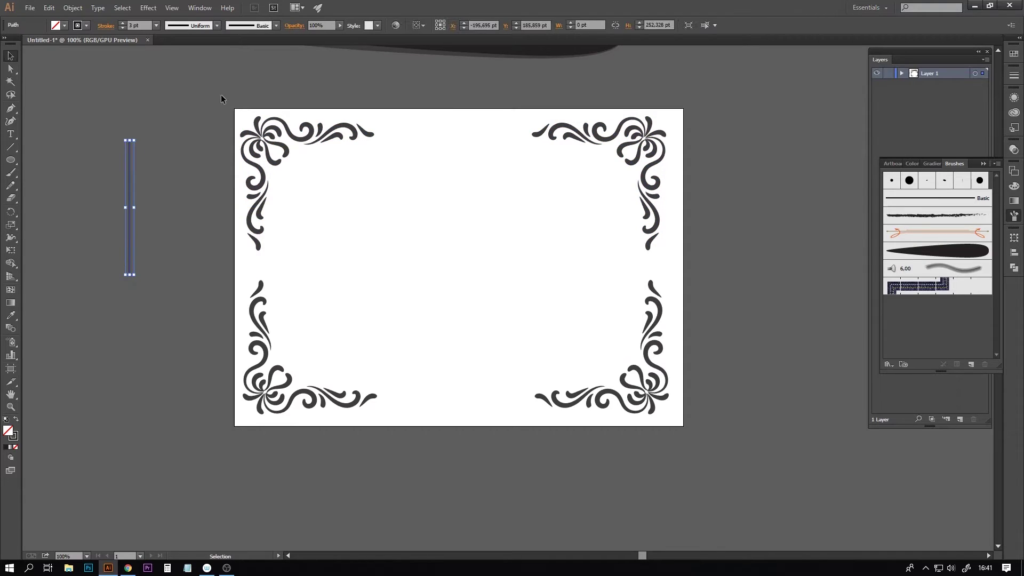
left_click_drag(368, 176, 372, 174)
left_click(258, 374, "shift")
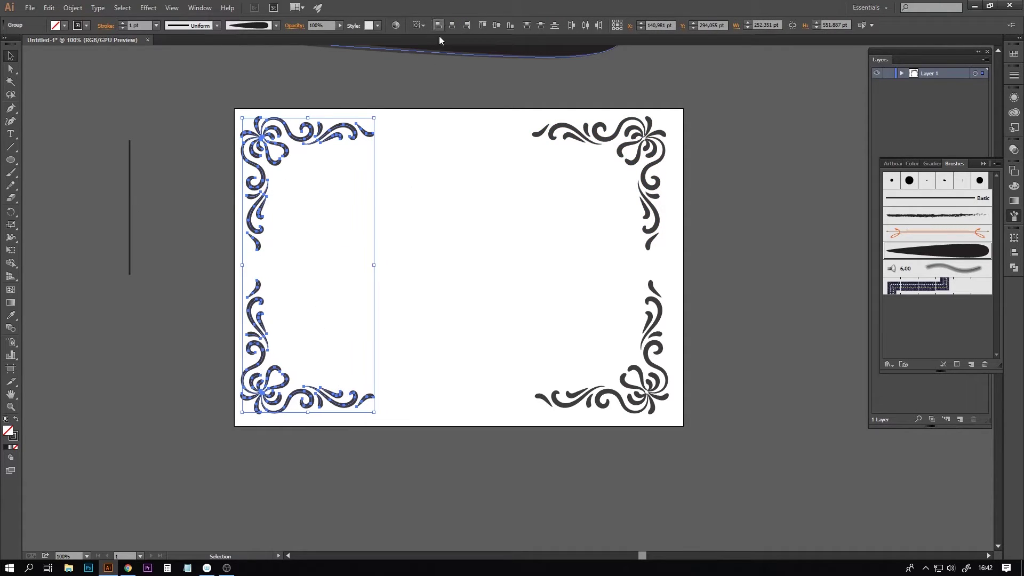
left_click_drag(530, 89, 712, 395)
left_click(367, 131)
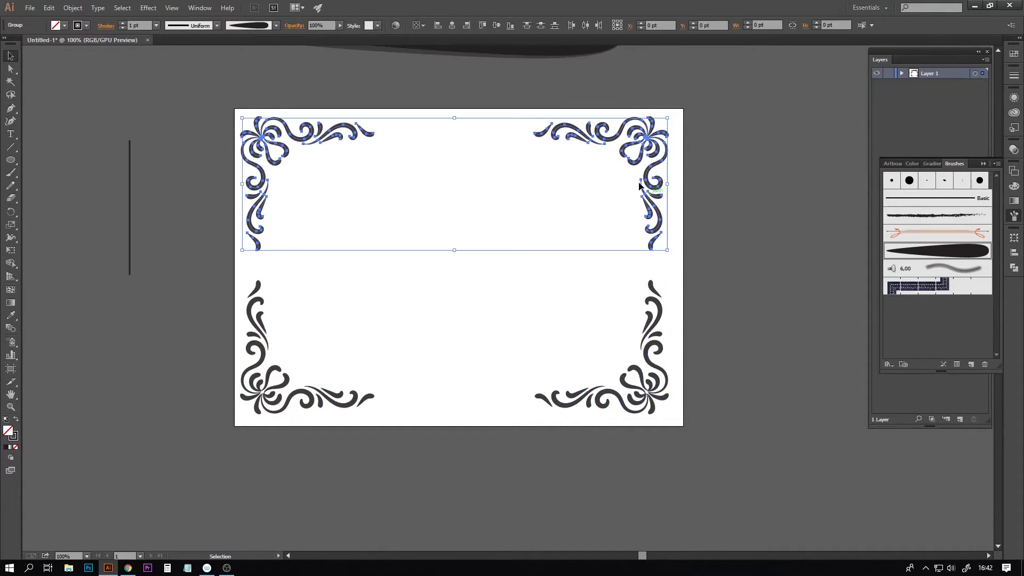
left_click(510, 91)
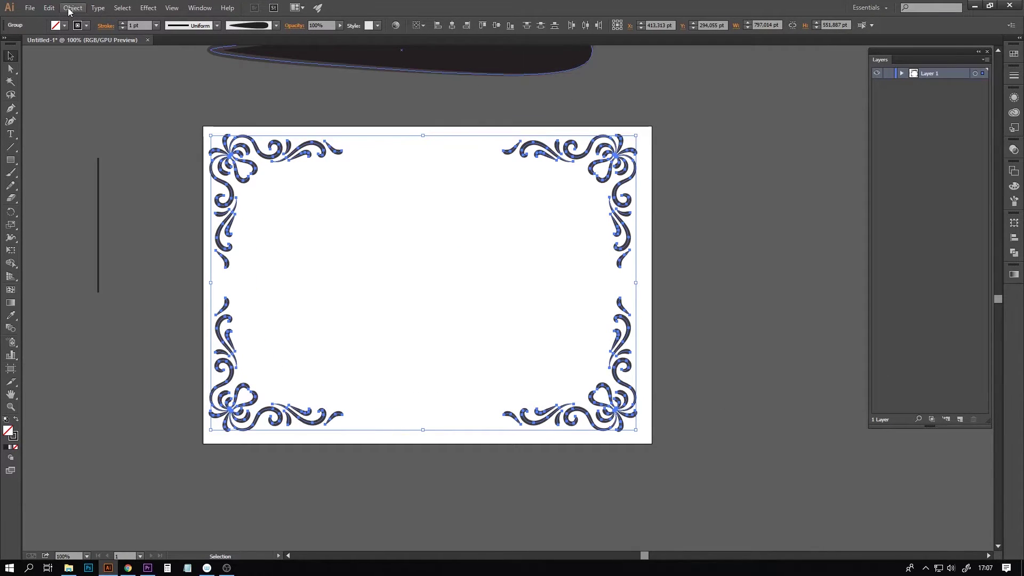
left_click(73, 7)
Step: Expand the ornaments' appearance and shrink the whole frame about its centre
left_click(85, 134)
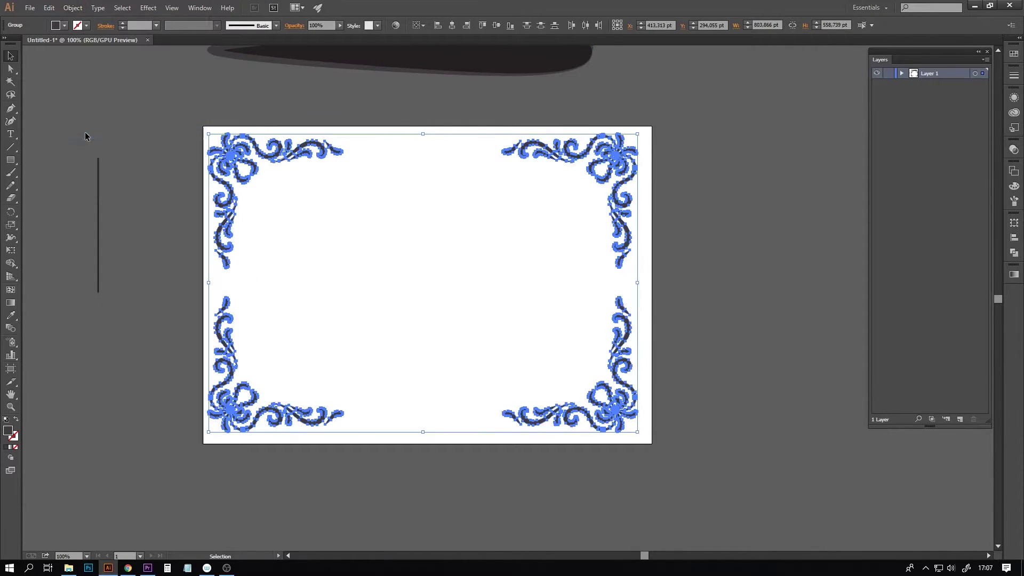
left_click_drag(632, 133, 575, 171)
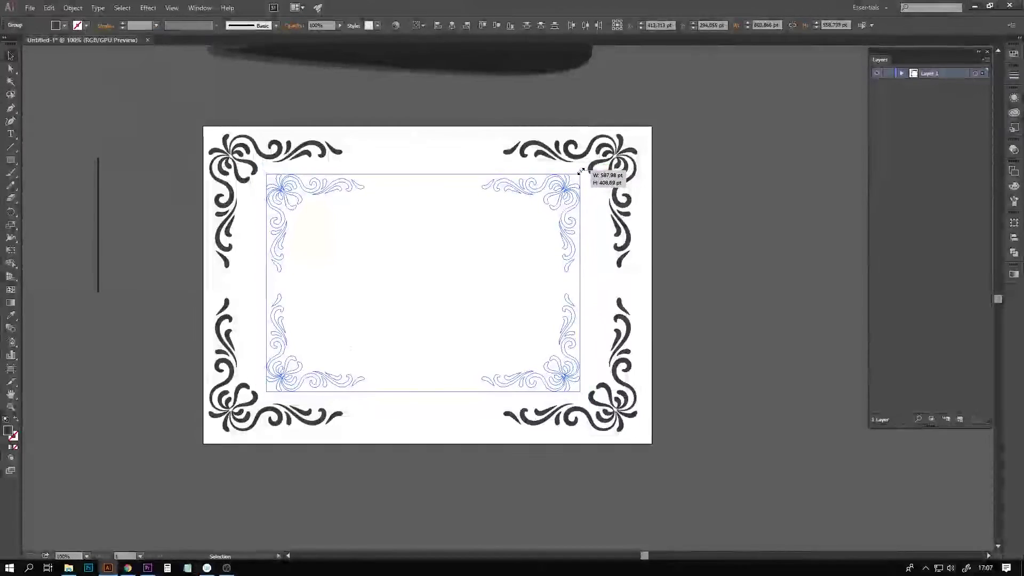
left_click(569, 155)
Step: Push the ornament pairs out to the artboard edges and set the vertical line along the left side
left_click(522, 184)
left_click_drag(556, 194, 557, 154)
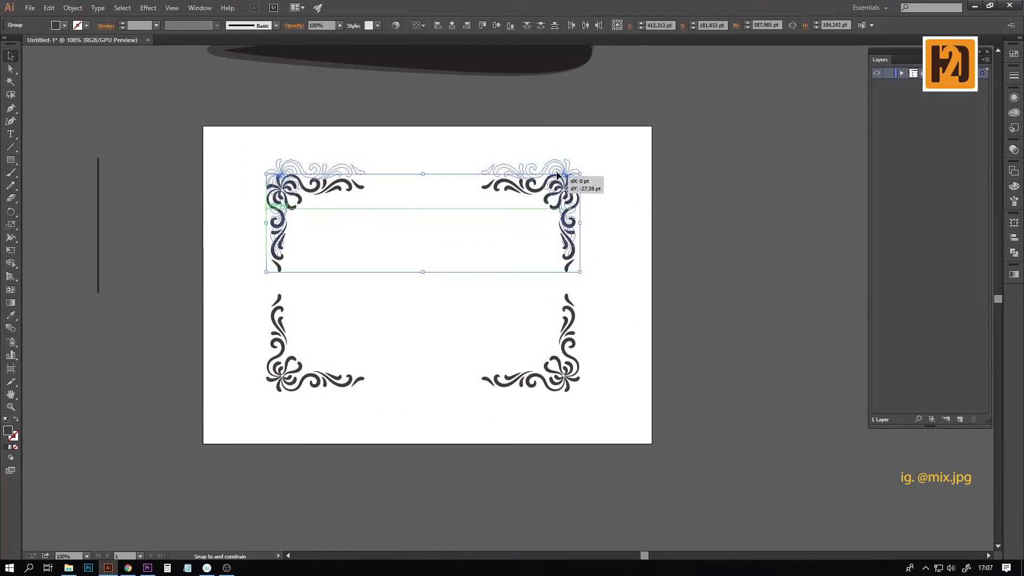
left_click_drag(622, 379, 320, 306)
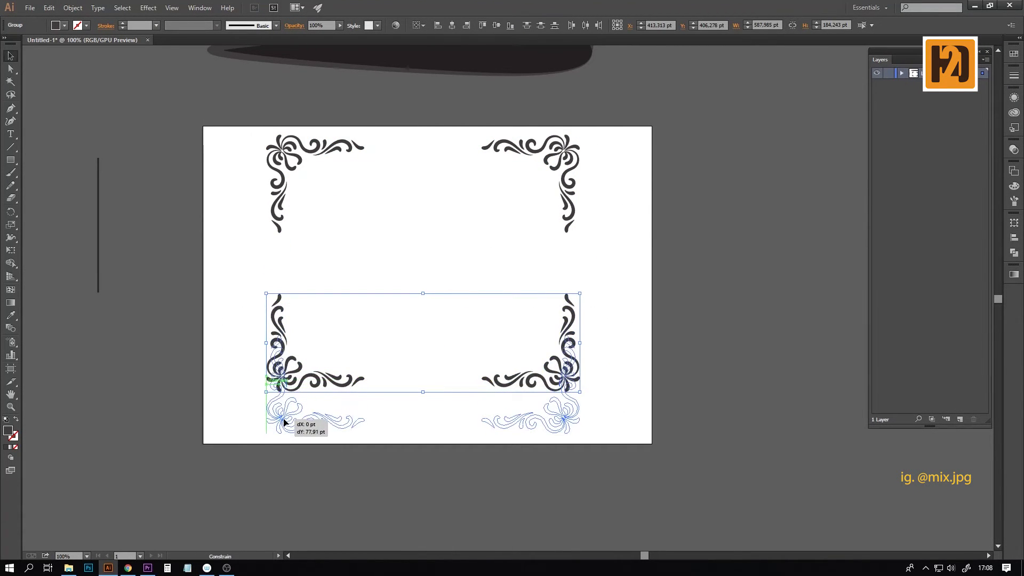
left_click_drag(274, 376, 274, 420)
mouse_move(208, 163)
left_mouse_down()
mouse_move(321, 418)
mouse_move(273, 418)
left_mouse_up()
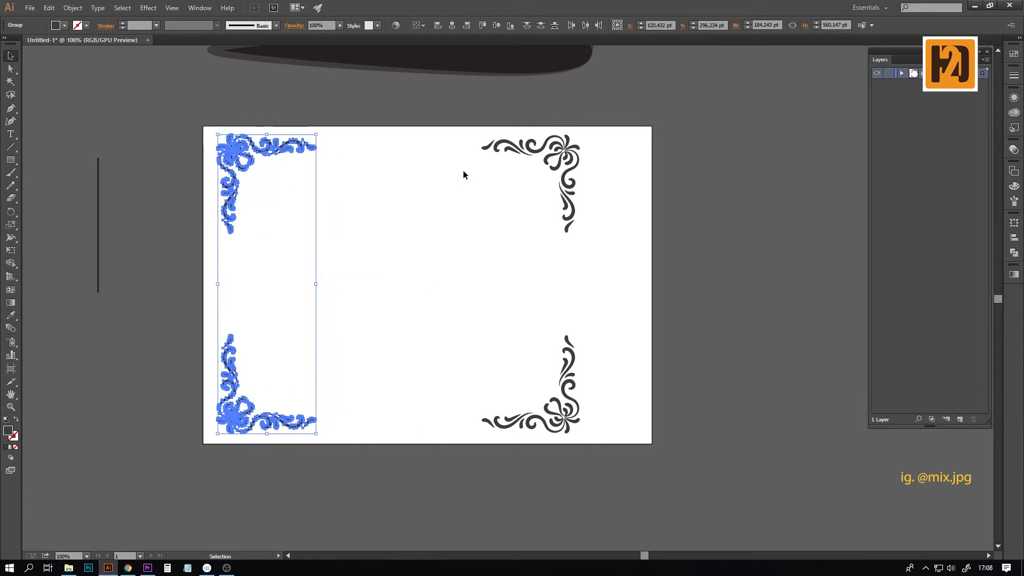
mouse_move(464, 171)
left_mouse_down()
mouse_move(572, 404)
mouse_move(630, 404)
left_mouse_up()
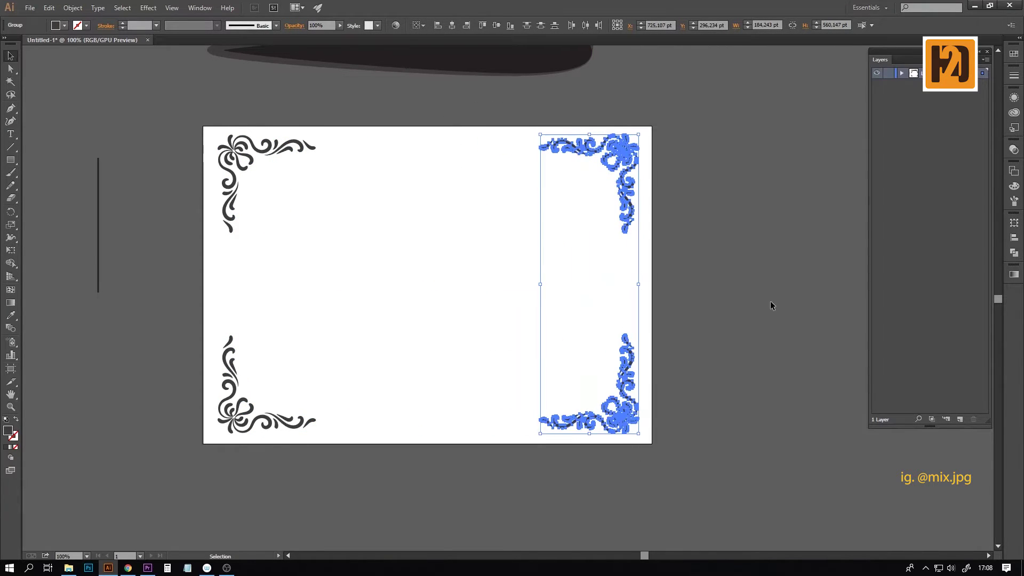
left_click(66, 198)
mouse_move(98, 159)
left_mouse_down()
mouse_move(230, 193)
mouse_move(230, 239)
left_mouse_up()
Step: Duplicate the vertical line to the frame's right side and fine-tune both lines' positions
left_click(270, 272)
left_click_drag(229, 292, 626, 292)
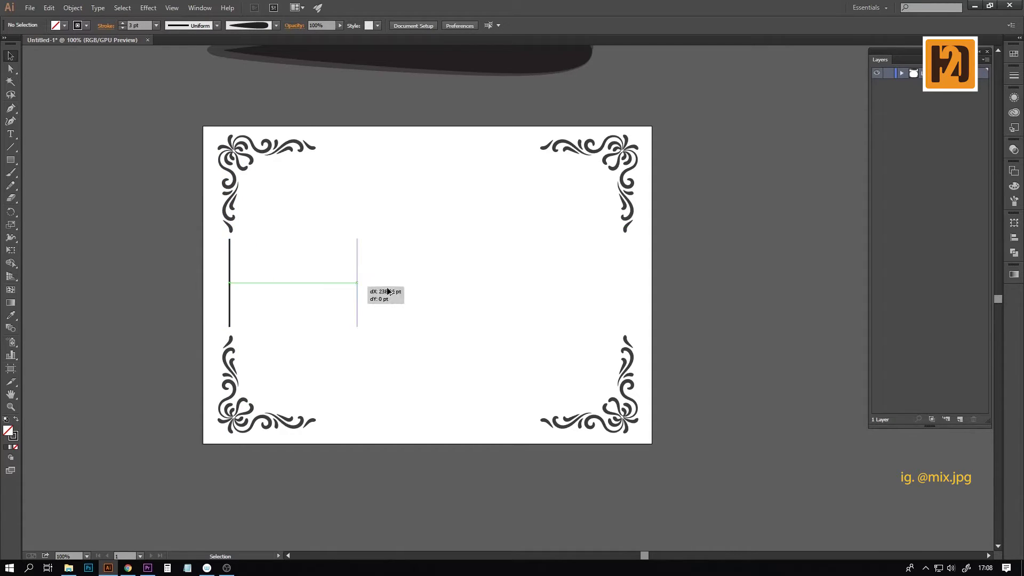
left_click(221, 271)
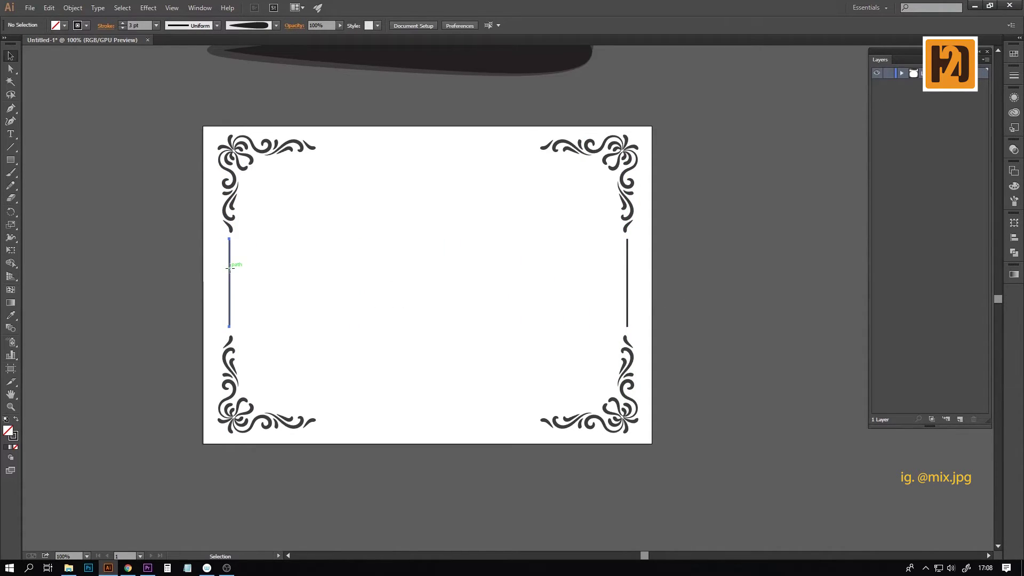
left_click_drag(229, 268, 233, 269)
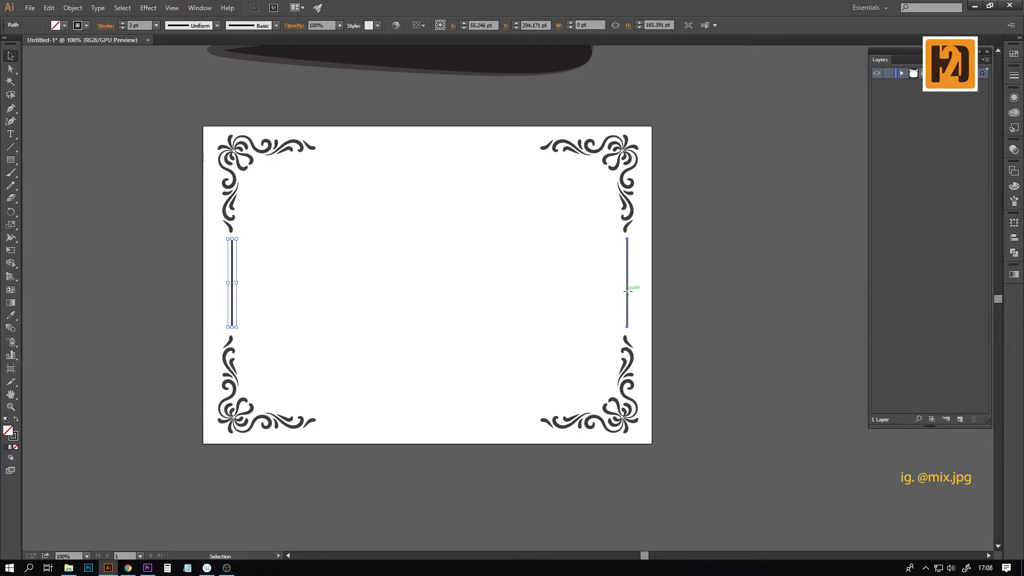
mouse_move(627, 288)
left_mouse_down()
mouse_move(596, 264)
mouse_move(621, 283)
left_mouse_up()
Step: Copy the line, turn it horizontal and place it along the top
left_click(48, 7)
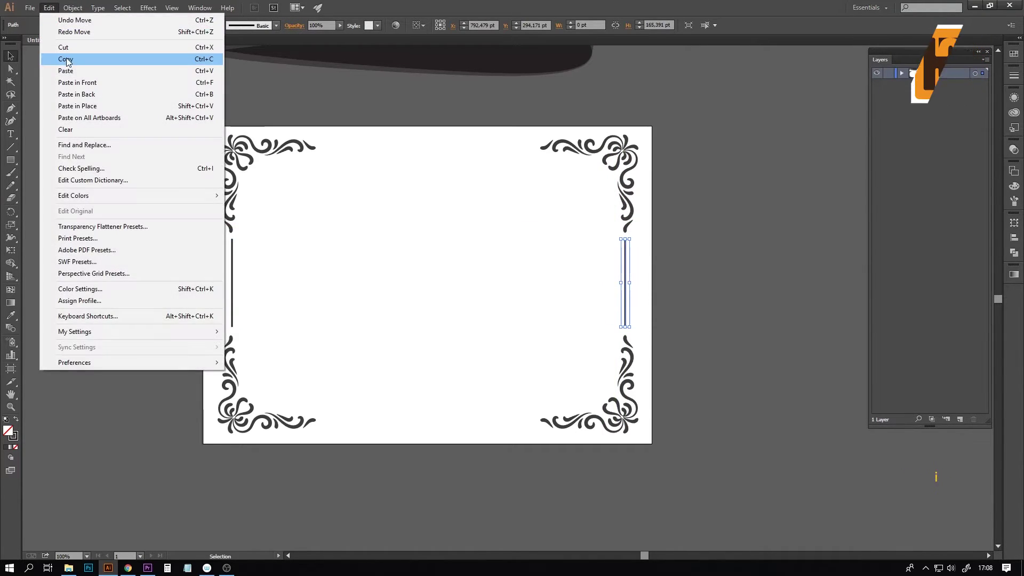
left_click(67, 60)
key("ctrl+v")
mouse_move(516, 250)
left_mouse_down()
mouse_move(555, 306)
mouse_move(413, 148)
mouse_move(533, 187)
left_mouse_up()
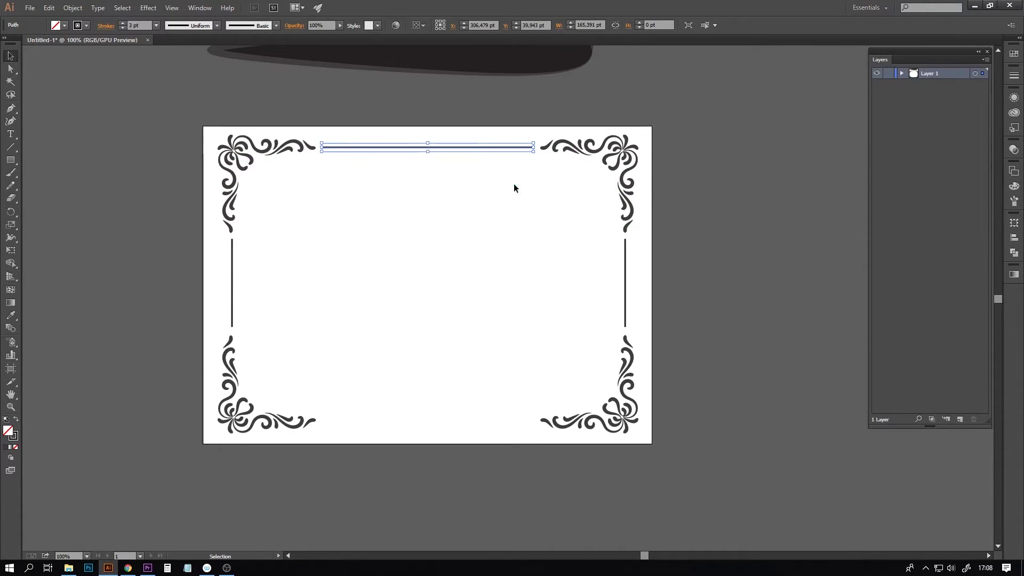
Step: Duplicate the top line onto the bottom edge of the frame
left_click(54, 10)
left_click(67, 57)
key("ctrl+v")
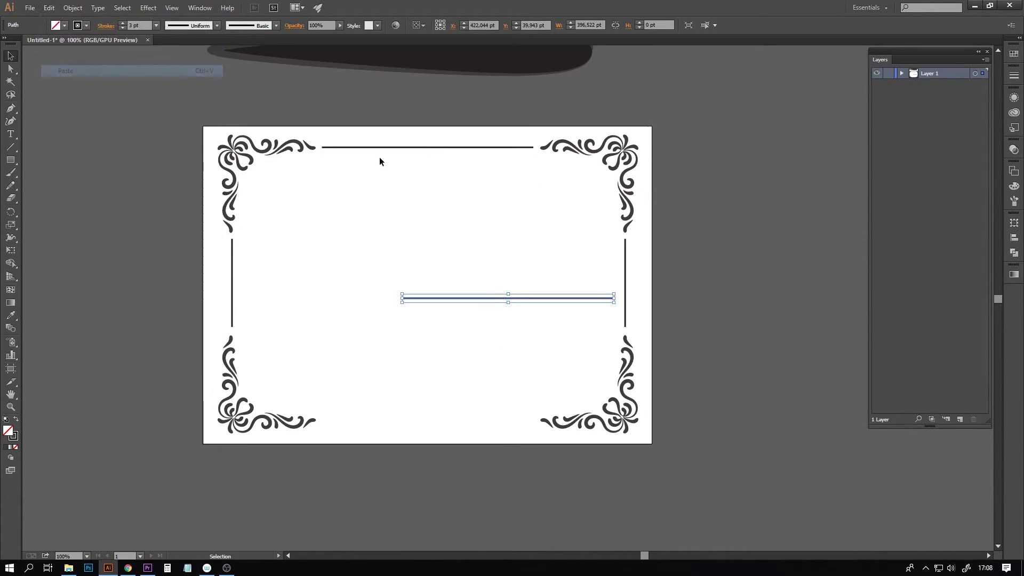
left_click_drag(493, 302, 413, 426)
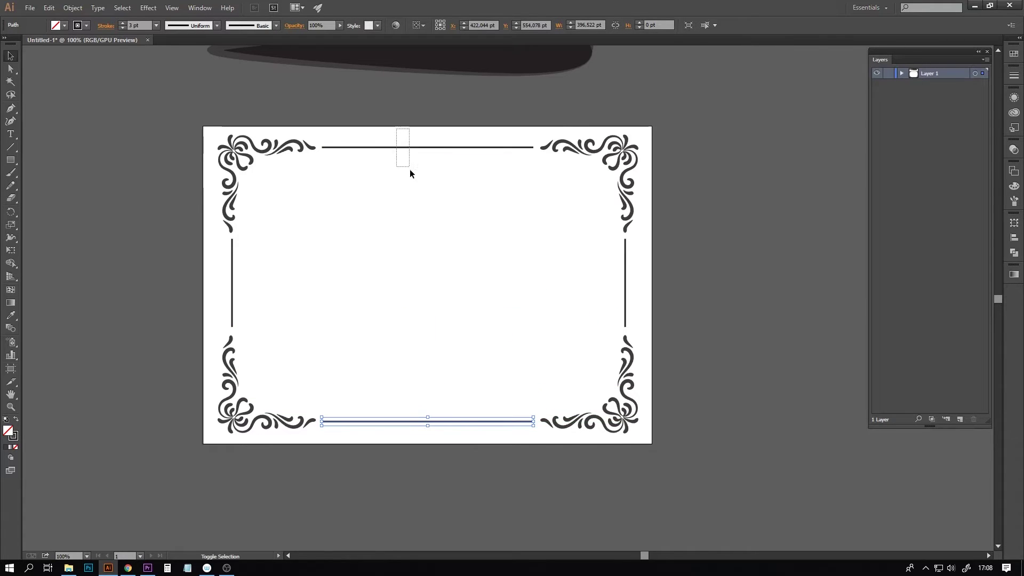
left_click_drag(397, 128, 409, 168)
left_click(434, 122)
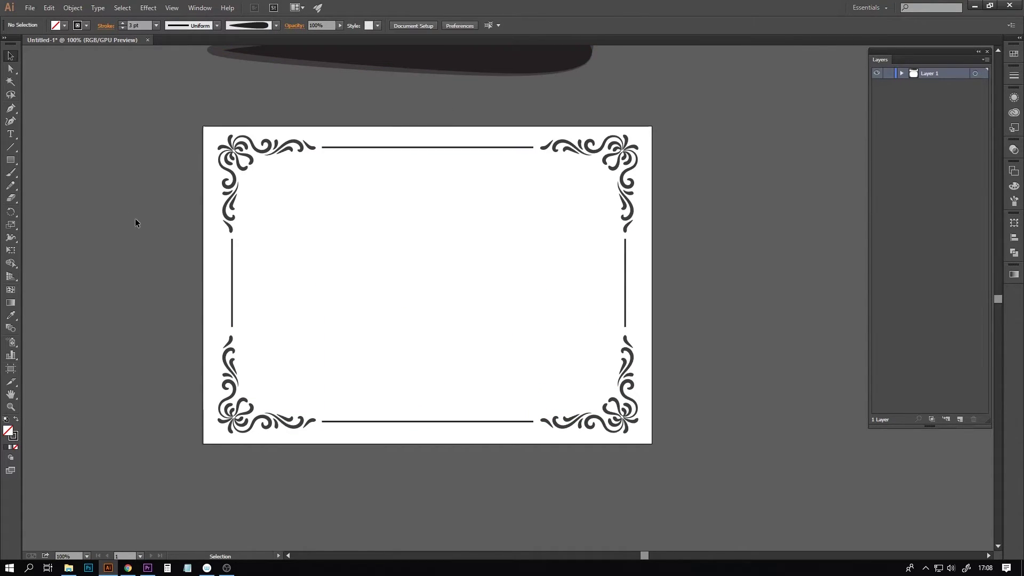
Step: Move Layer 2 below Layer 1 and draw a rectangle covering the whole artboard
left_click_drag(936, 75, 935, 89)
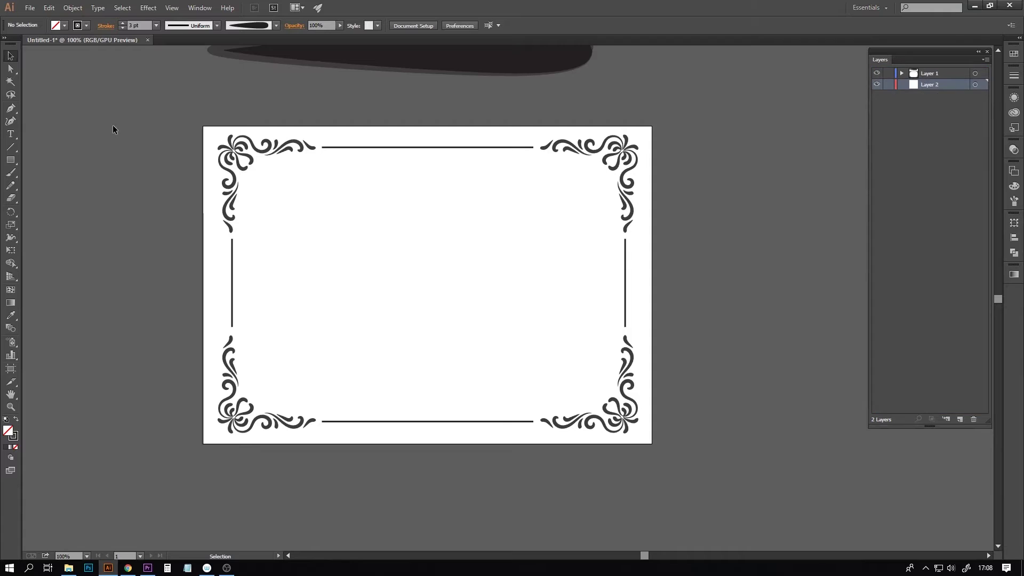
key("m")
left_click_drag(201, 126, 651, 443)
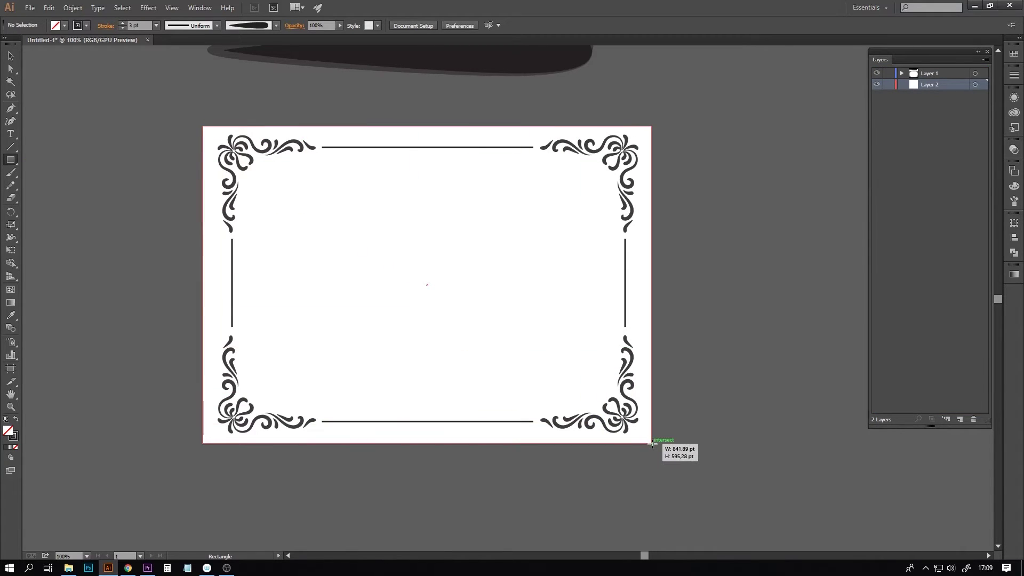
Step: Expand the four border lines' fill and stroke into shapes
left_click(10, 56)
left_click(359, 142)
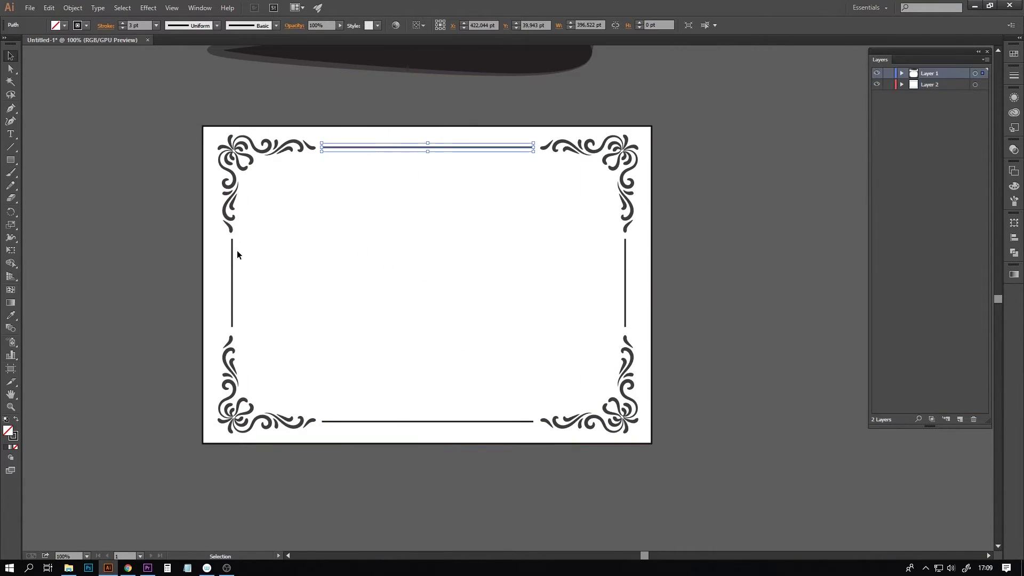
left_click(232, 283, "shift")
left_click(414, 421, "shift")
left_click(627, 301, "shift")
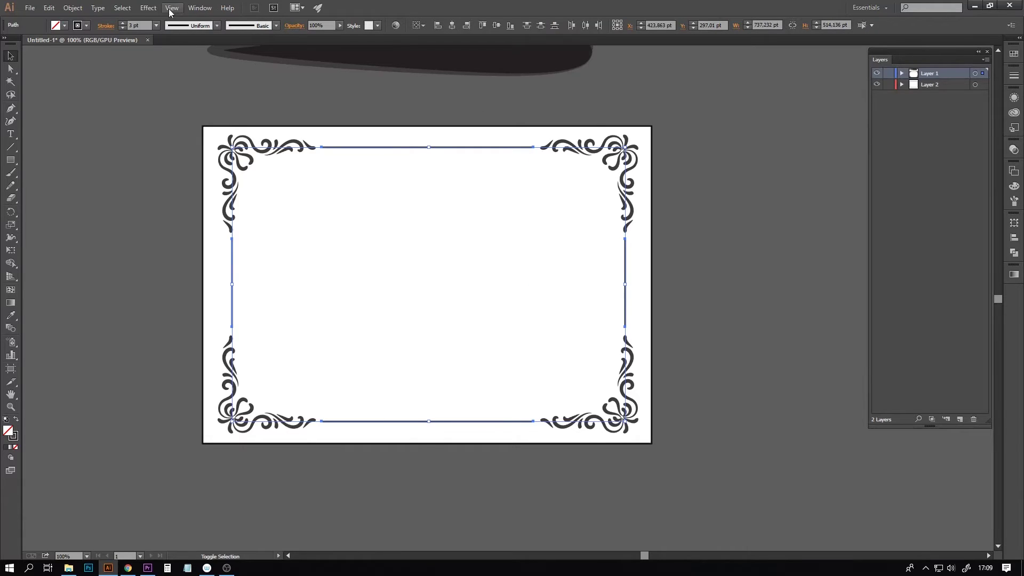
left_click(72, 7)
left_click(90, 124)
left_click(486, 344)
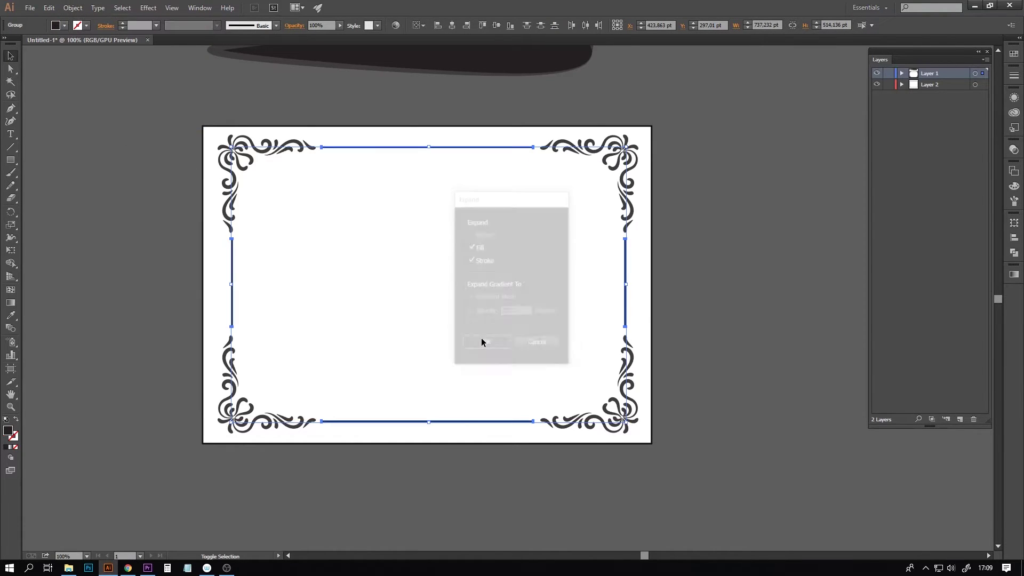
Step: Make the background rectangle dark by swapping fill and stroke, then lock Layer 2
left_click(215, 128)
left_click(16, 419)
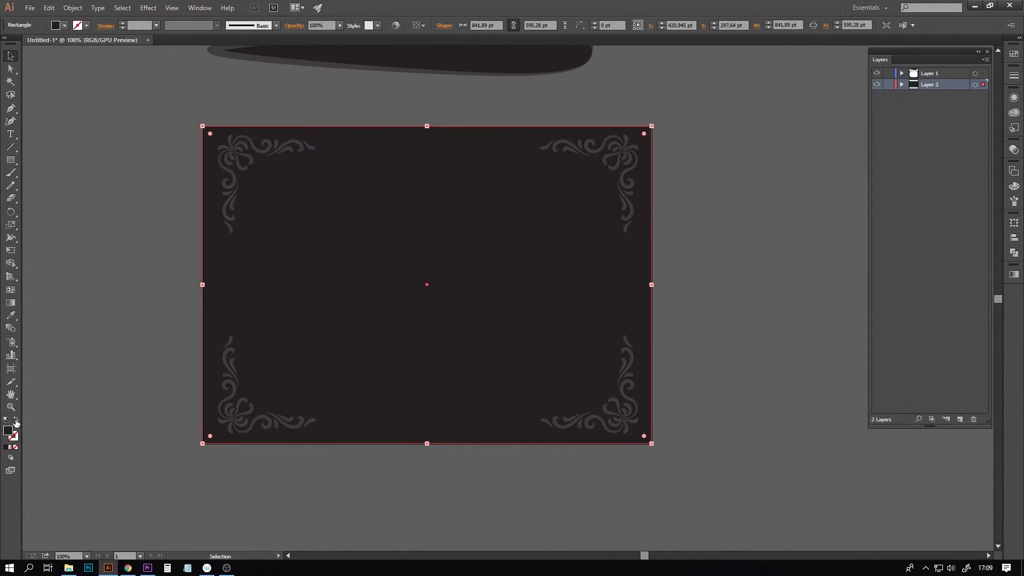
left_click(888, 84)
Step: Select all the ornamental border pieces and apply a linear gradient fill
left_click_drag(167, 92, 655, 429)
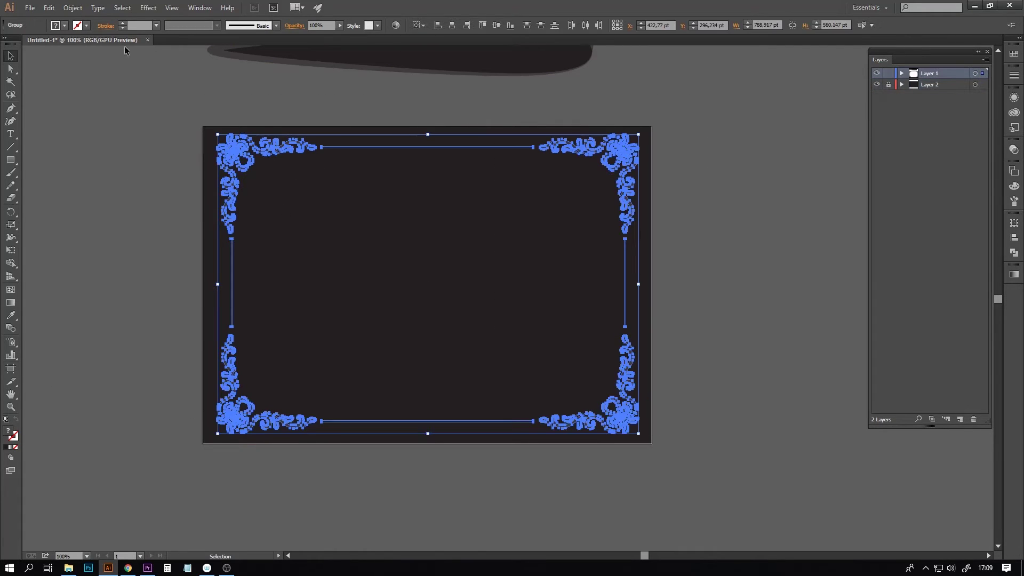
left_click(1013, 274)
left_click_drag(908, 267, 704, 156)
left_click(735, 237)
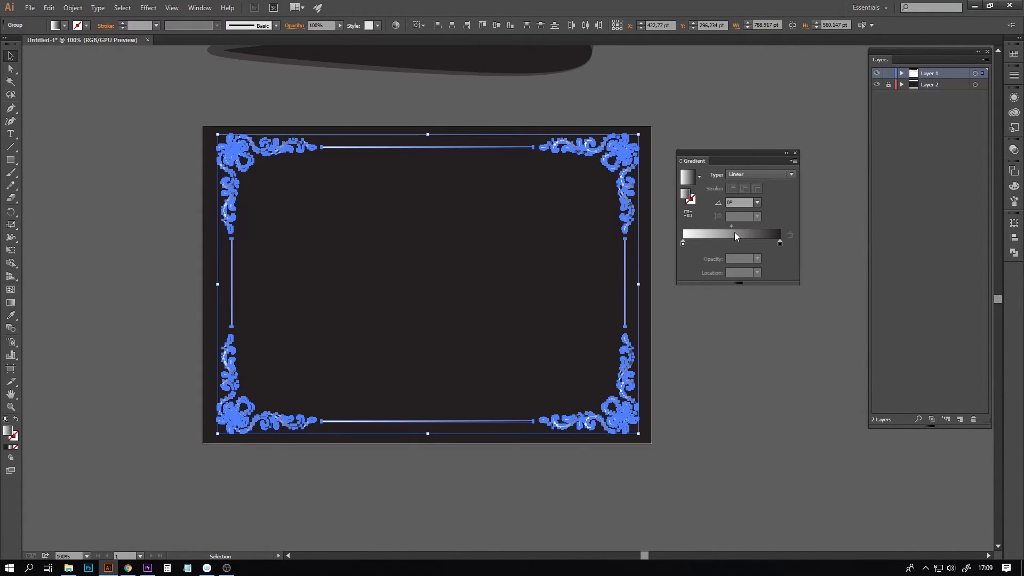
Step: Set the first gradient stop to a beige shade
double_click(779, 243)
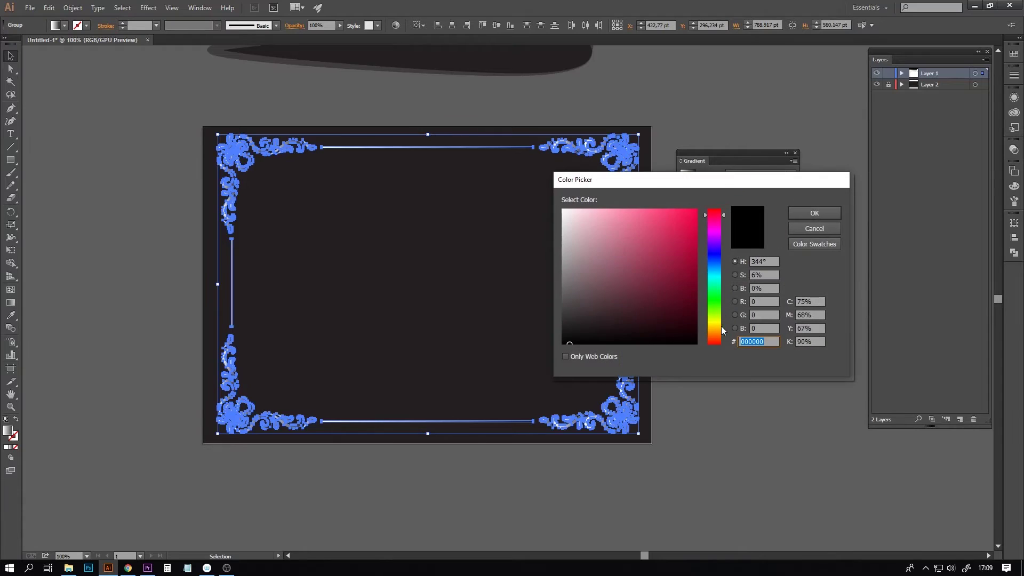
left_click_drag(716, 322, 716, 335)
left_click(606, 233)
left_click(814, 213)
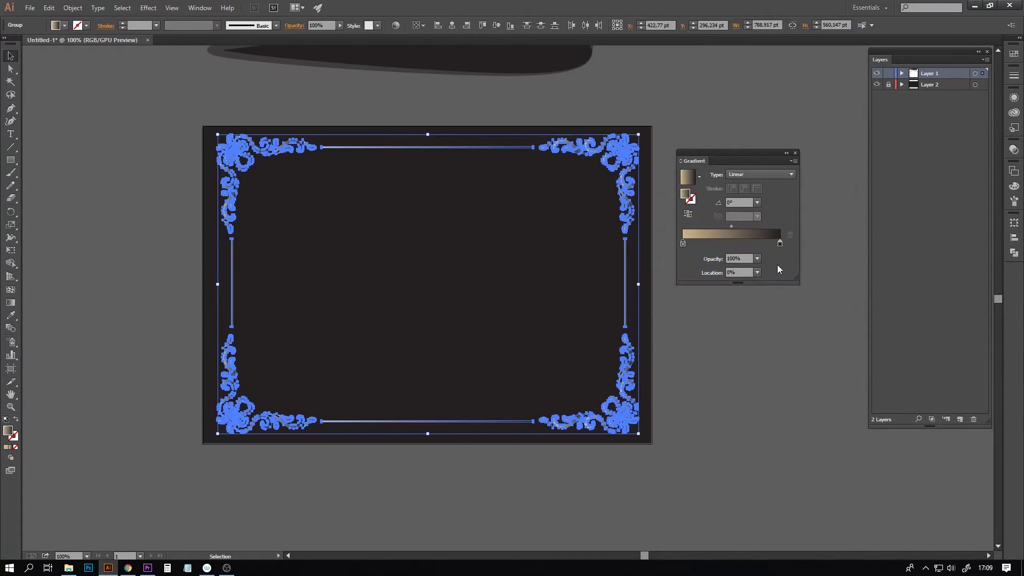
Step: Set the end gradient stop to brown 776243
double_click(8, 430)
left_click(716, 328)
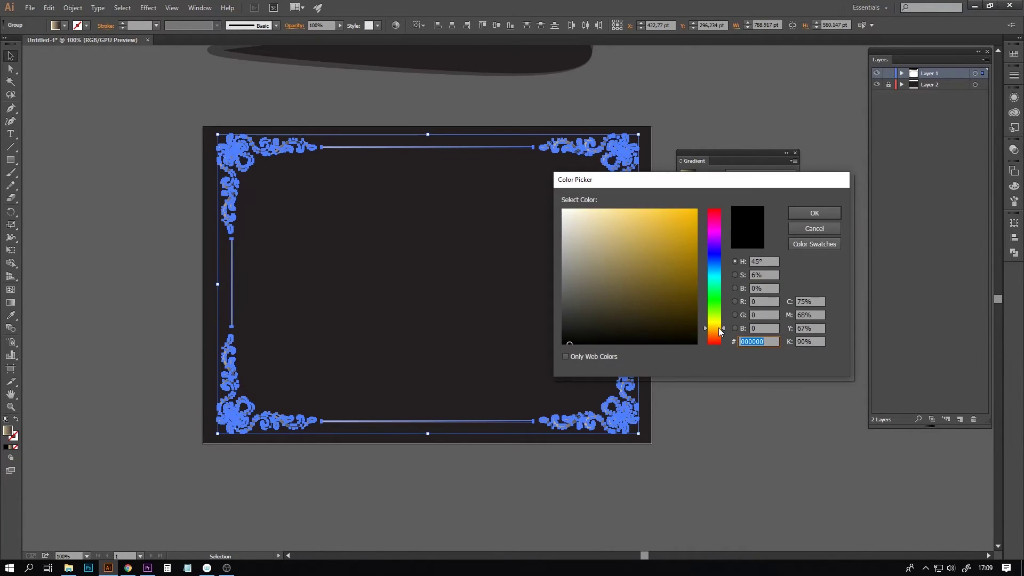
left_click(629, 284)
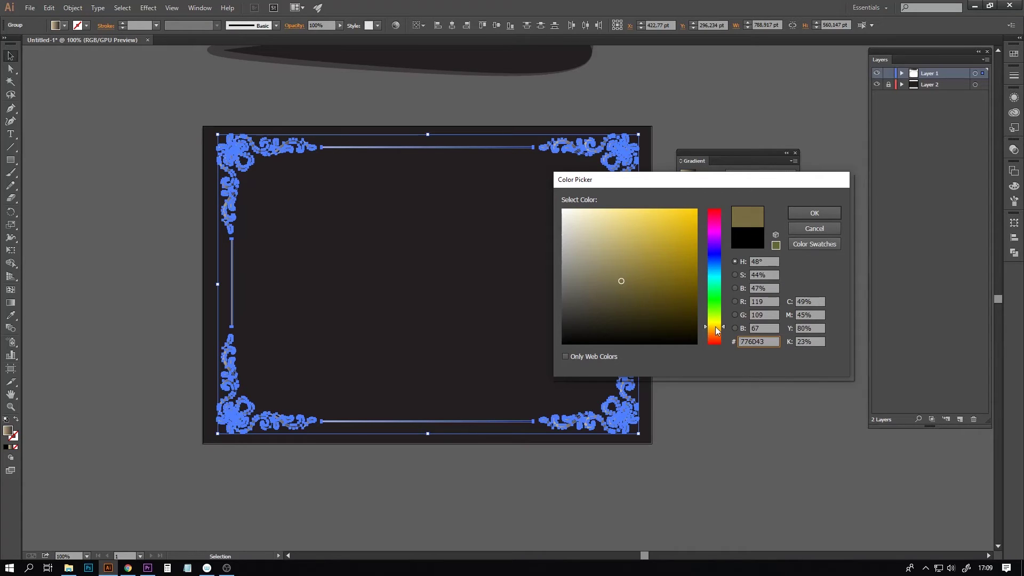
left_click_drag(716, 327, 716, 332)
left_click(807, 215)
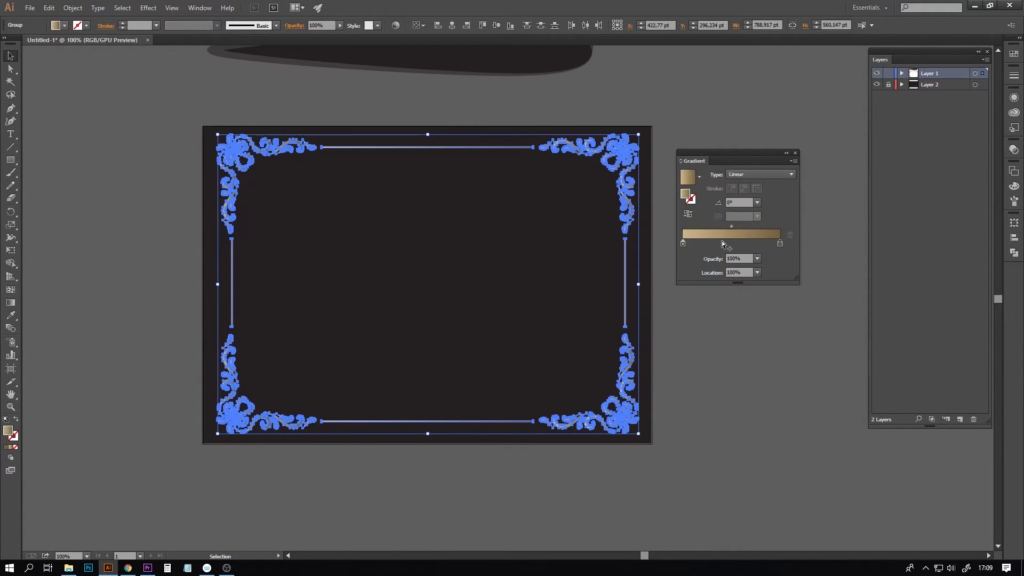
Step: Set another gradient stop to pale gold F4E4AE
double_click(8, 431)
left_click_drag(715, 305, 714, 327)
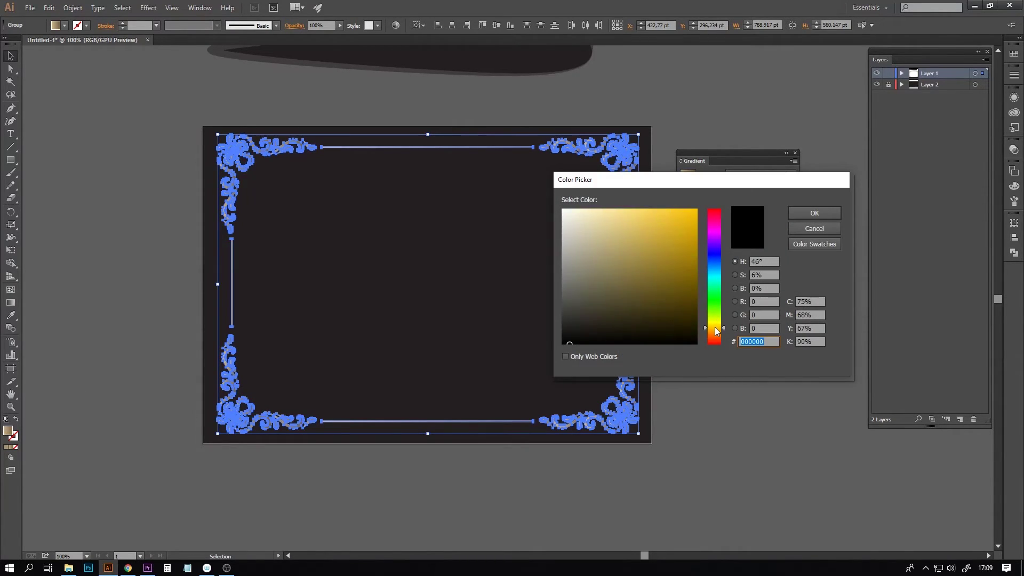
left_click_drag(601, 221, 600, 214)
left_click(814, 213)
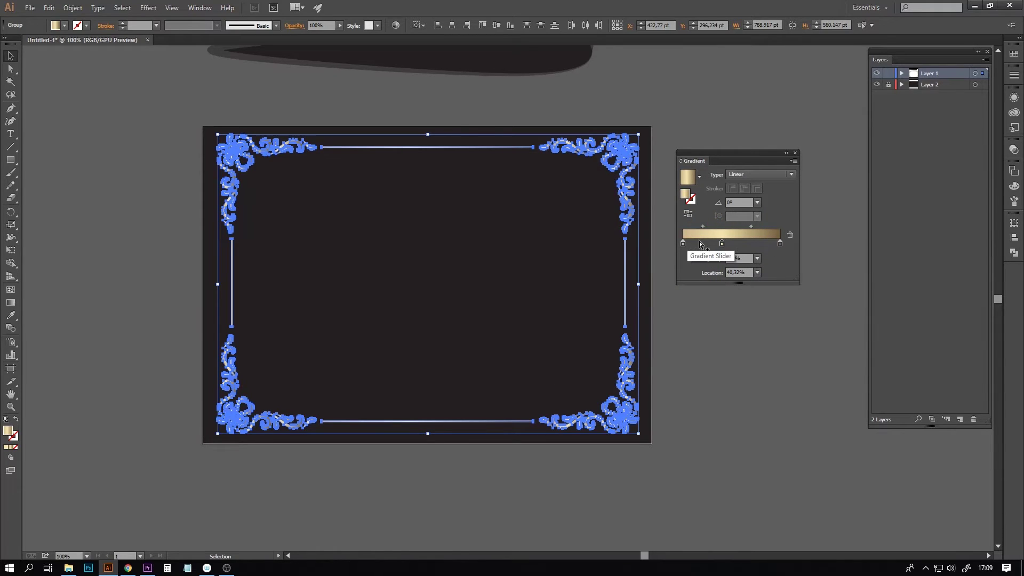
Step: Add extra gold stops along the gradient toward the right
mouse_move(732, 244)
left_mouse_down()
mouse_move(750, 244)
mouse_move(704, 244)
mouse_move(740, 243)
left_mouse_up()
left_click(737, 244)
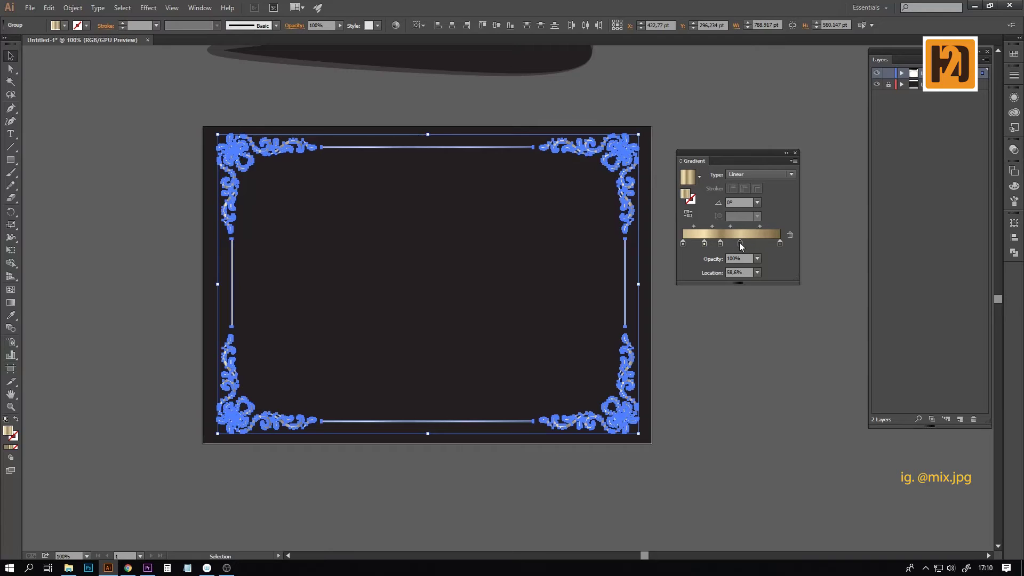
left_click(748, 243)
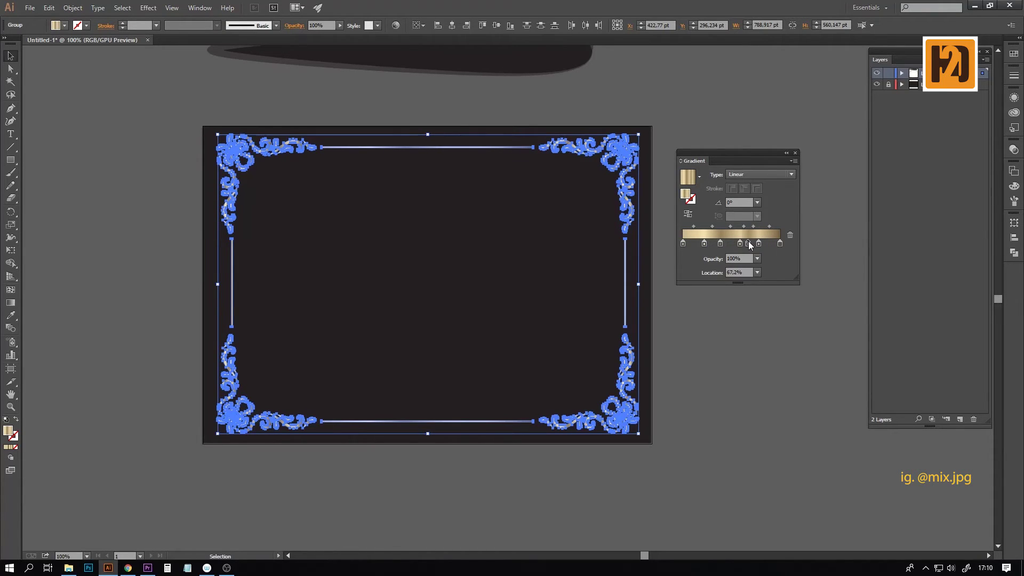
left_click(769, 244)
Step: Angle the top-left corner ornament's gradient diagonally toward its corner
left_click(465, 108)
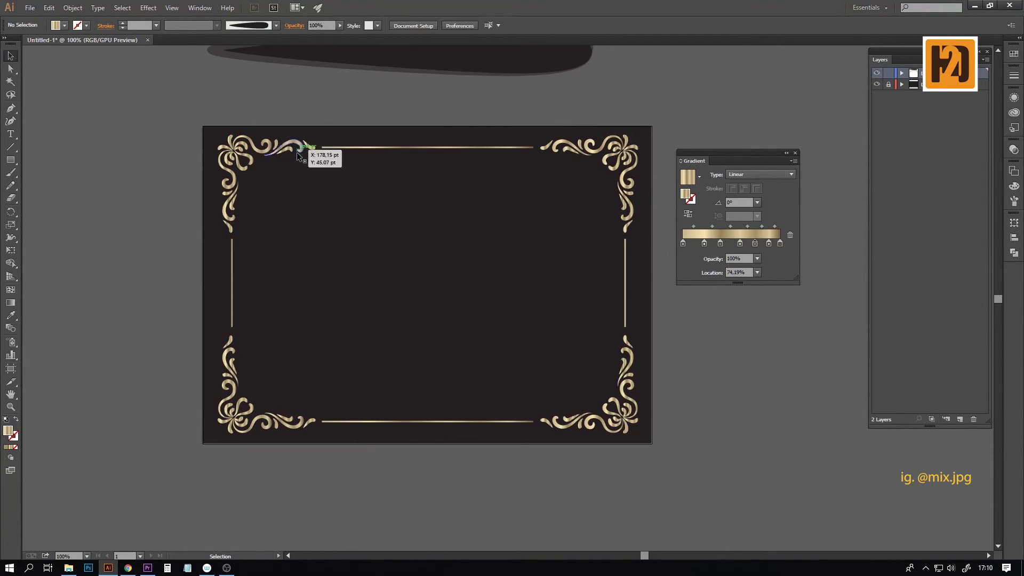
left_click(296, 146)
left_click(11, 303)
left_click_drag(212, 137, 297, 228)
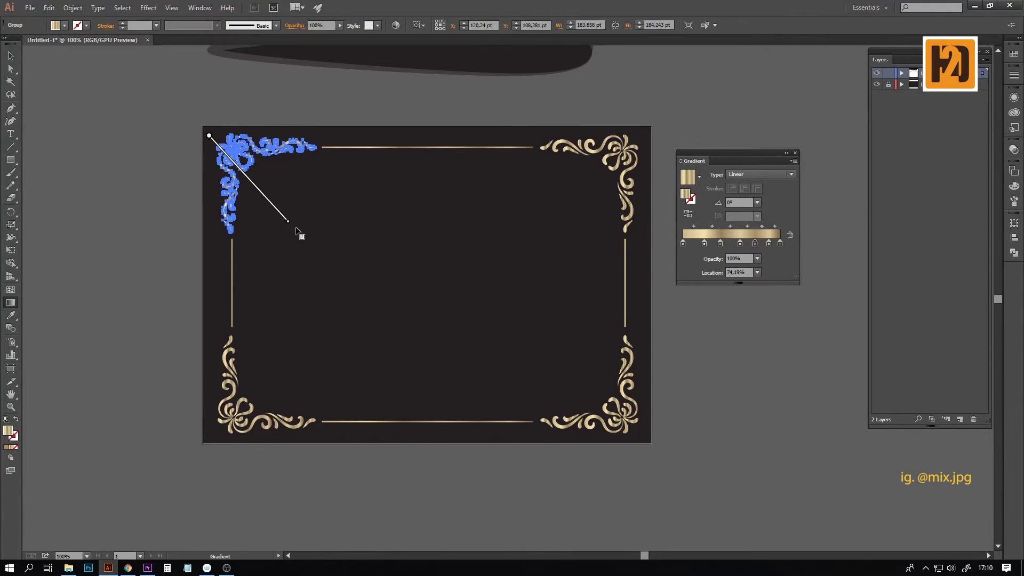
key("v")
left_click(283, 433)
Step: Adjust the bottom-left ornament's gradient, then angle the top-right ornament's gradient diagonally
left_click(11, 302)
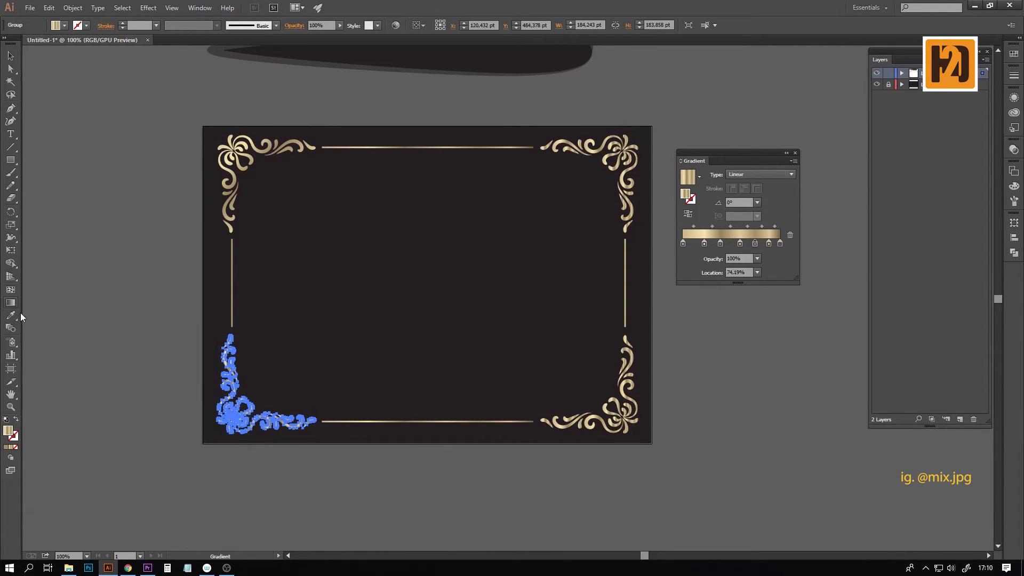
left_click(10, 55)
left_click(215, 156)
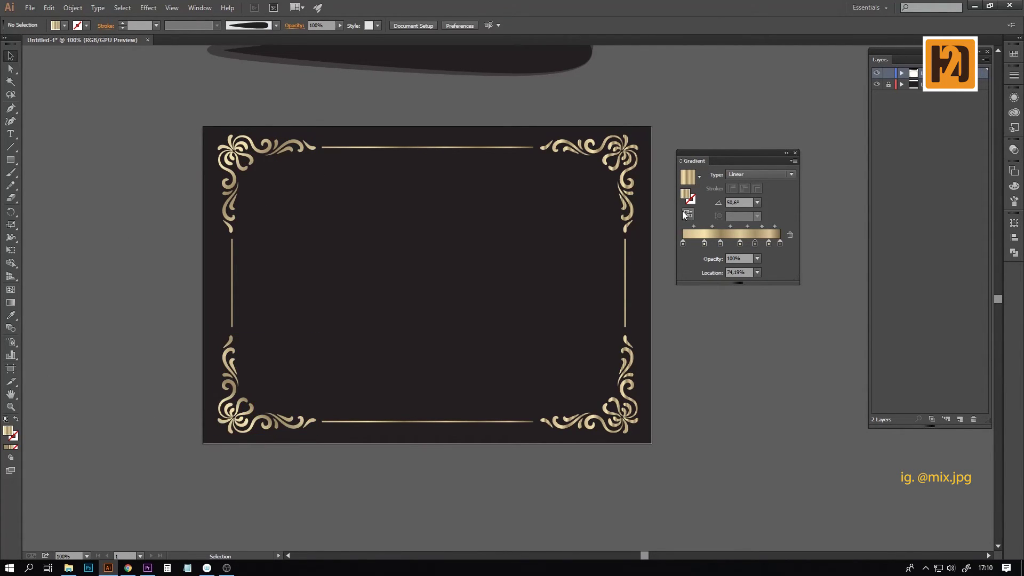
left_click(635, 165)
left_click(10, 302)
left_click_drag(632, 139, 552, 206)
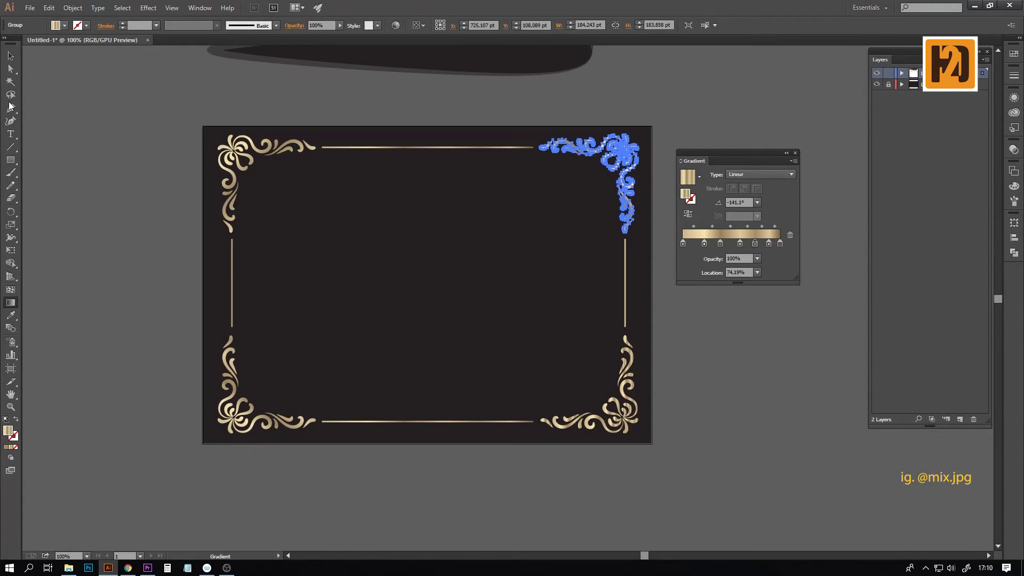
key("v")
left_click(478, 416)
Step: Adjust the bottom-right ornament's gradient direction and dock the Gradient panel
left_click_drag(538, 333, 642, 425)
left_click(11, 302)
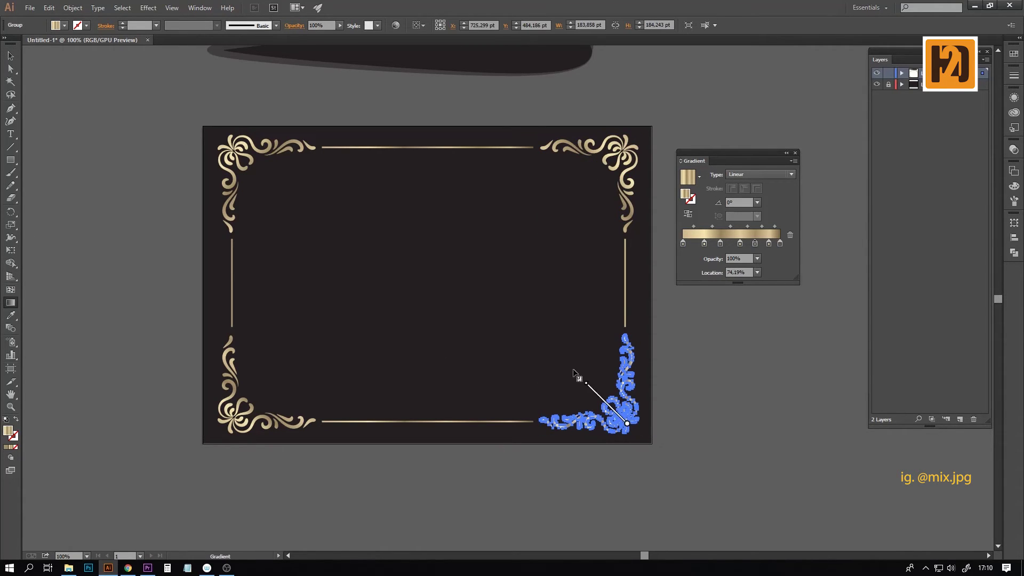
left_click(10, 55)
left_click(69, 92)
scroll(248, 312, "down", 2)
scroll(301, 312, "up", 2)
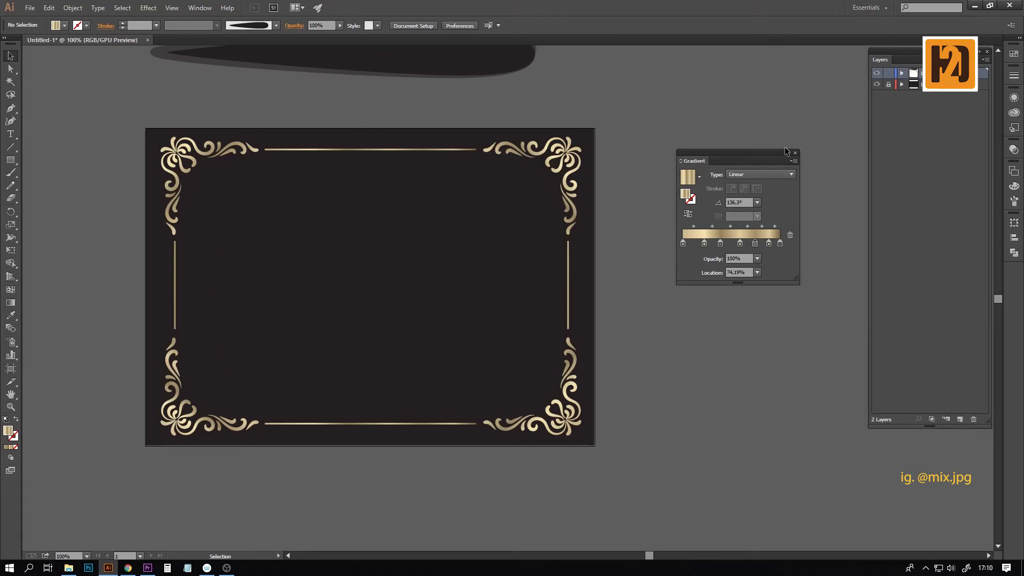
left_click_drag(698, 155, 1013, 274)
Step: Add the text 'HOW 2 DRAW' on the artboard
scroll(308, 239, "up", 2)
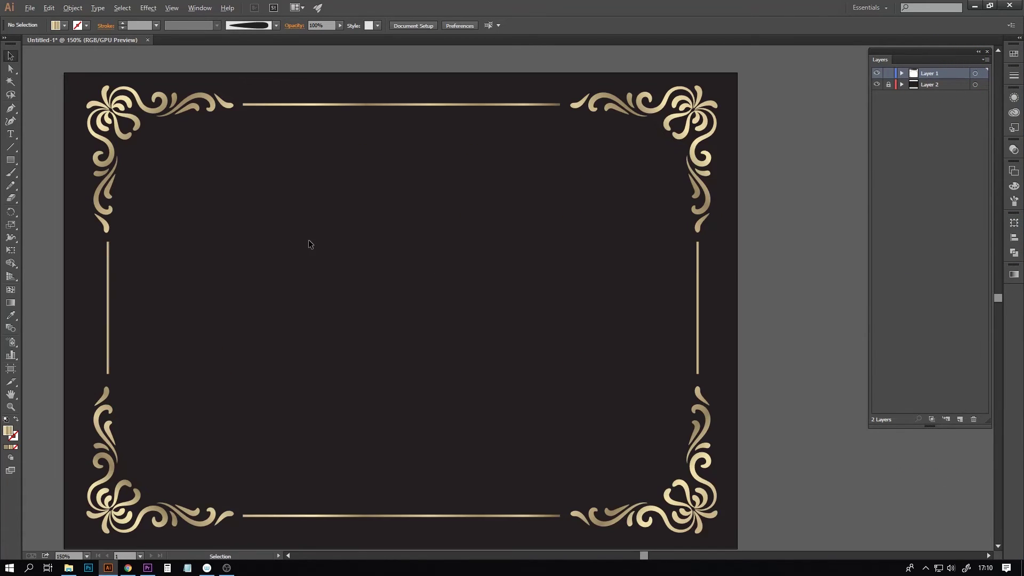
left_click_drag(308, 239, 331, 212)
key("t")
type("HOW 2 DRAW")
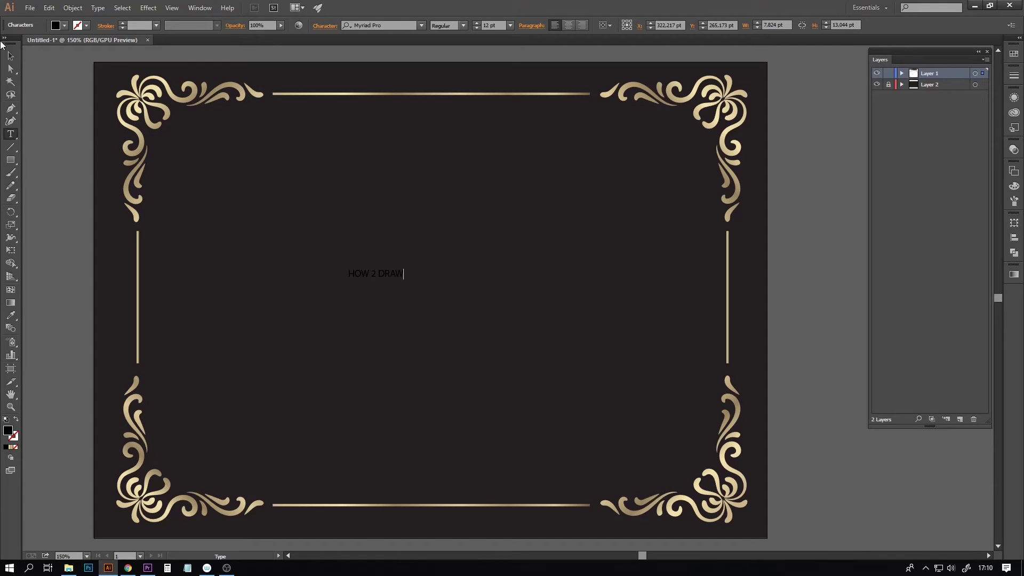
left_click(10, 55)
Step: Make the 'HOW 2 DRAW' text white, enlarge it and centre it in the frame
left_click(56, 25)
left_click(403, 280)
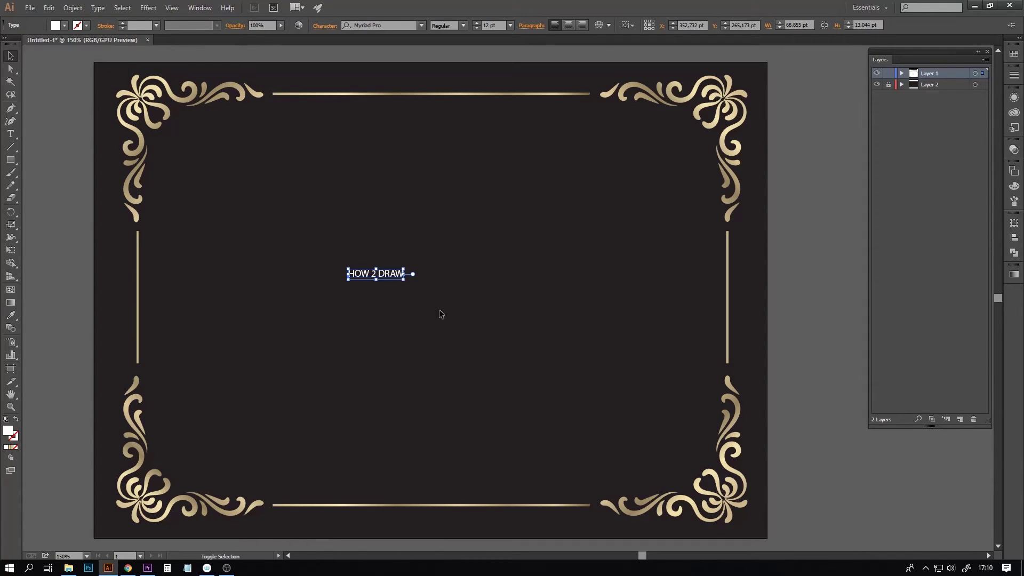
mouse_move(403, 283)
left_mouse_down()
mouse_move(492, 293)
mouse_move(461, 314)
left_mouse_up()
scroll(460, 313, "down", 3)
scroll(461, 317, "up", 3)
left_click(592, 281)
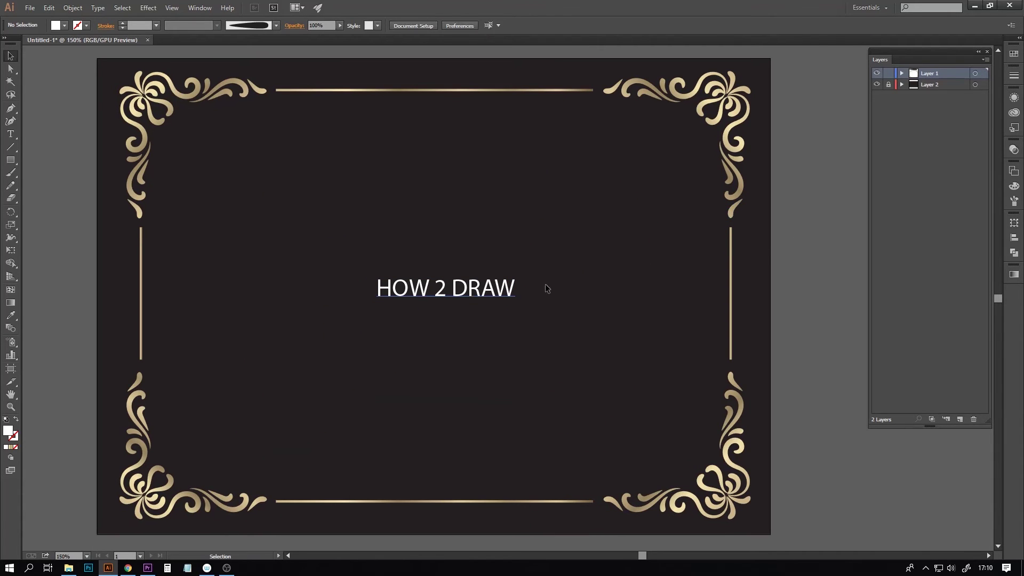